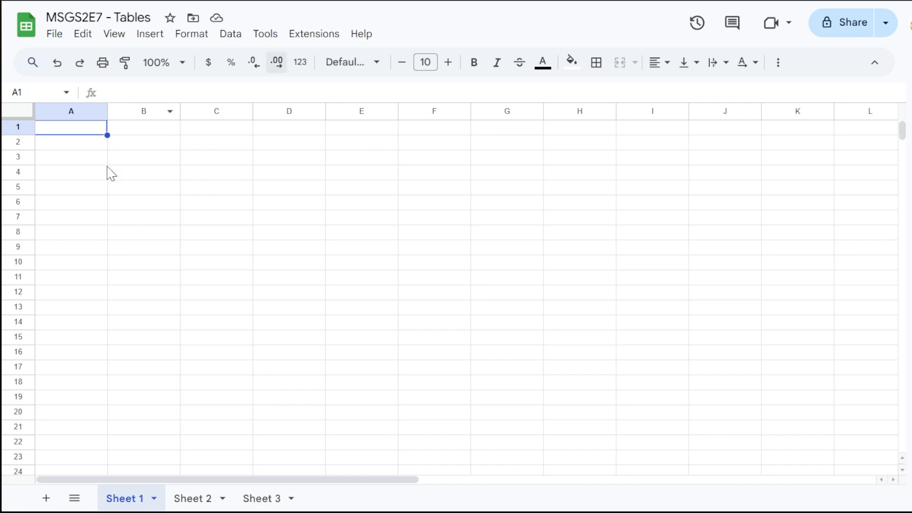
# Insert a blank table from the ready-made tables at cell A1 of the empty sheet.
pyautogui.rightClick(93, 132)
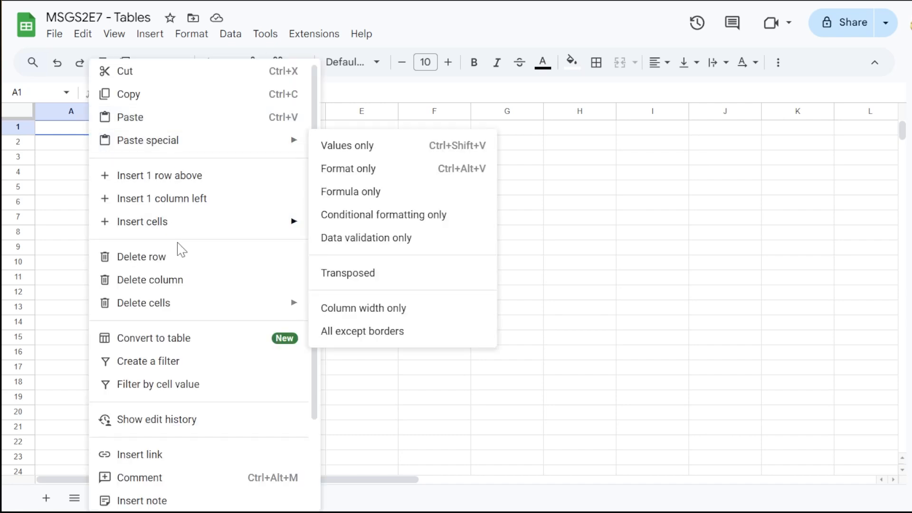
pyautogui.scroll(-2, 170, 276)
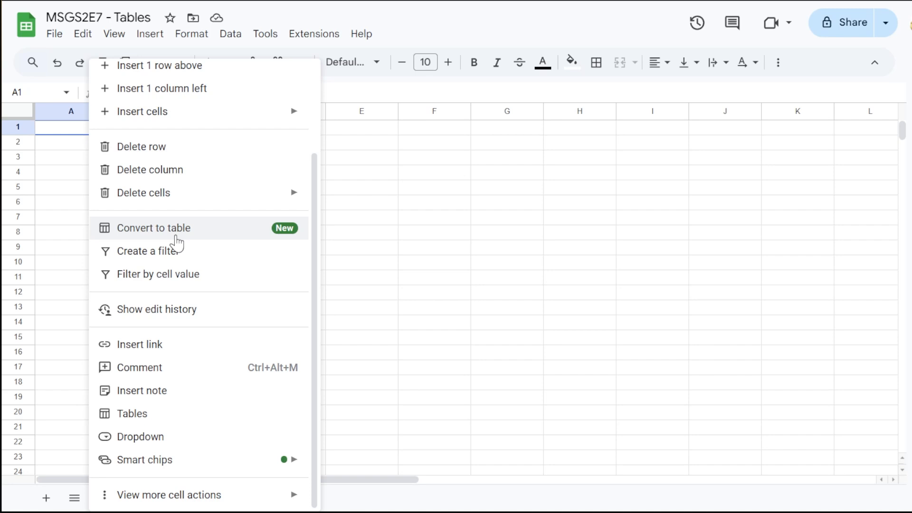
pyautogui.click(128, 423)
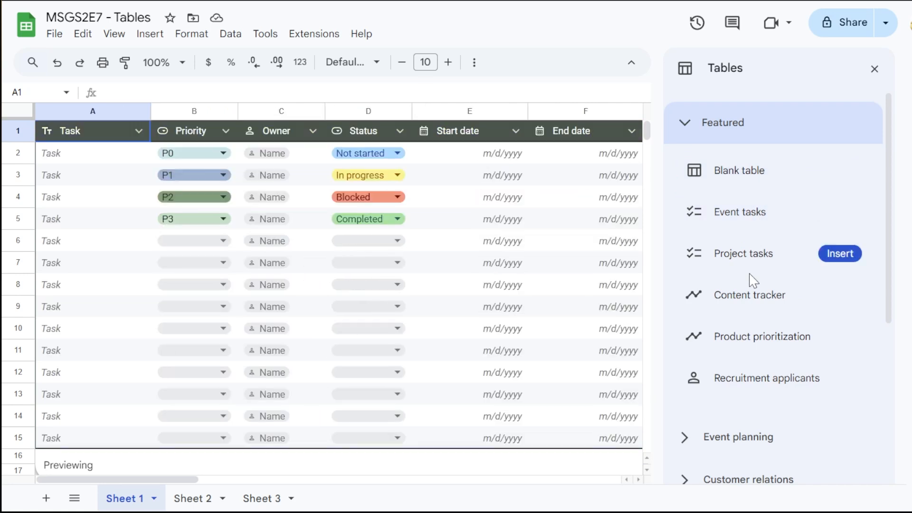
pyautogui.click(840, 171)
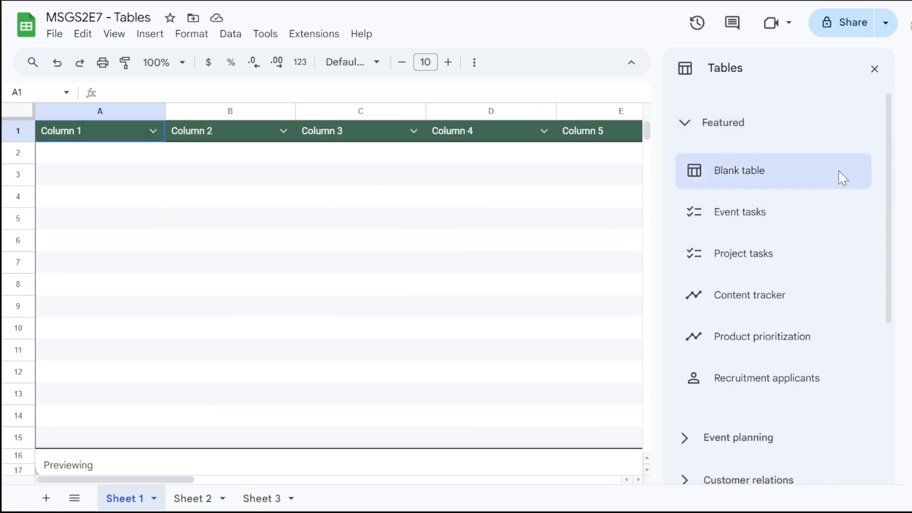
pyautogui.click(874, 71)
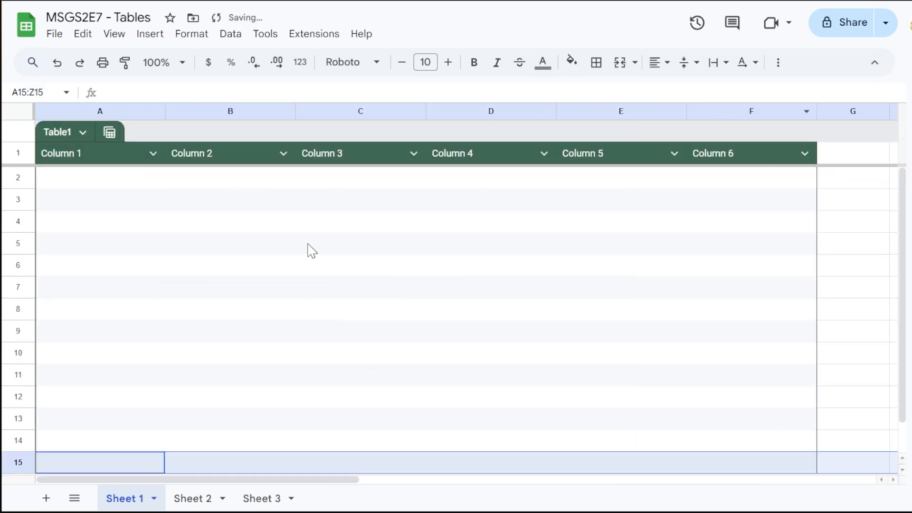
pyautogui.click(95, 183)
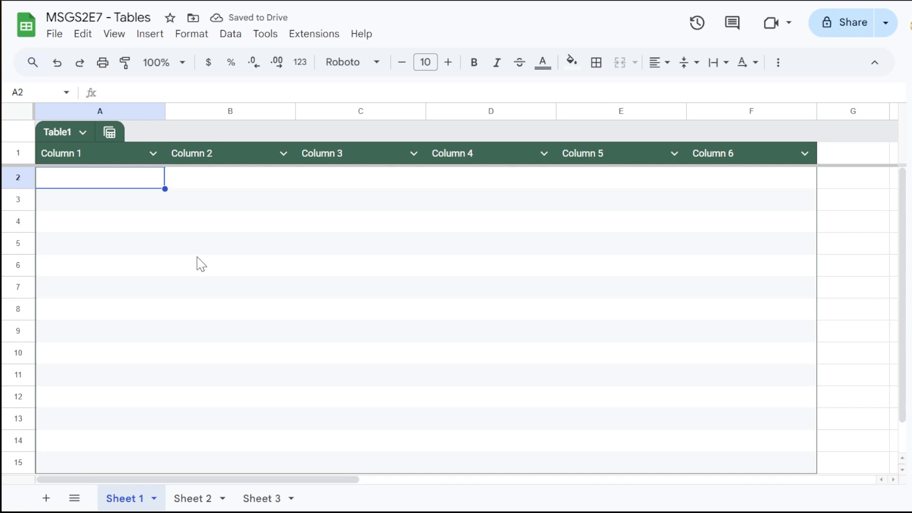
# Change the column type of Column 1 to Dropdown, keeping the default criteria and options.
pyautogui.click(153, 154)
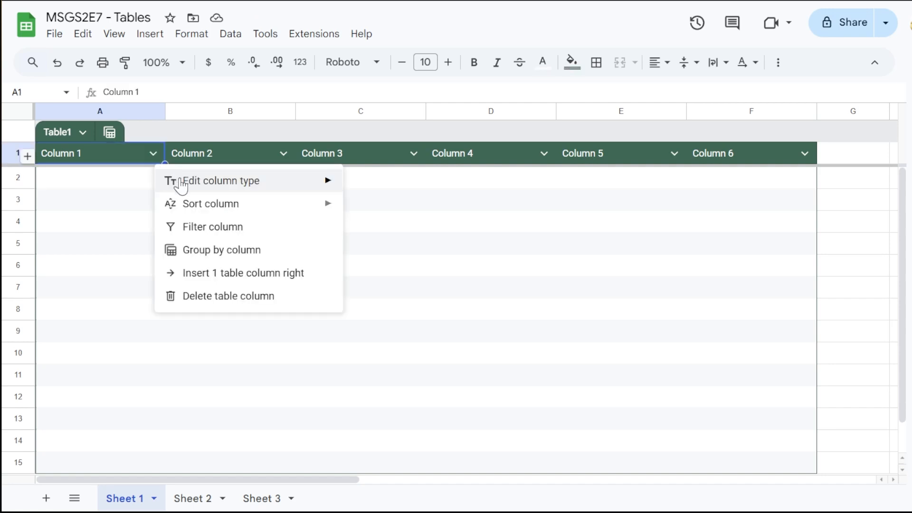
pyautogui.moveTo(188, 188)
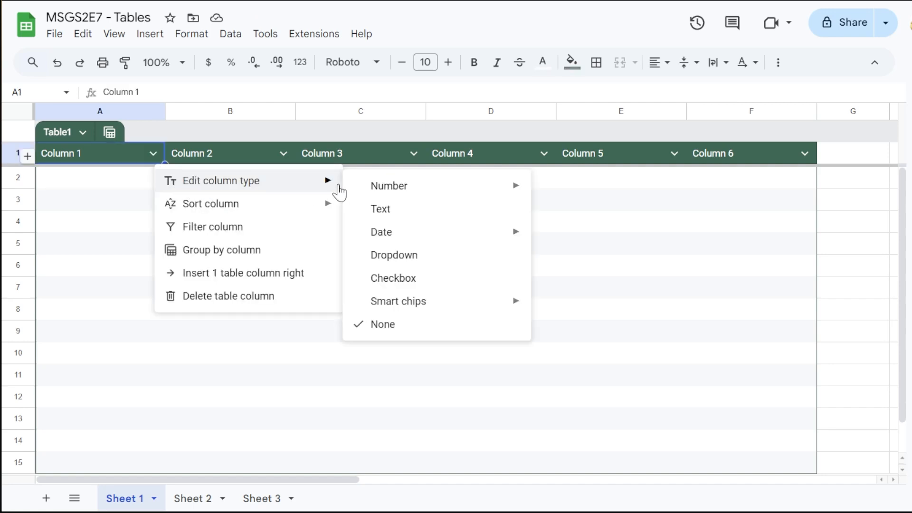
pyautogui.moveTo(352, 193)
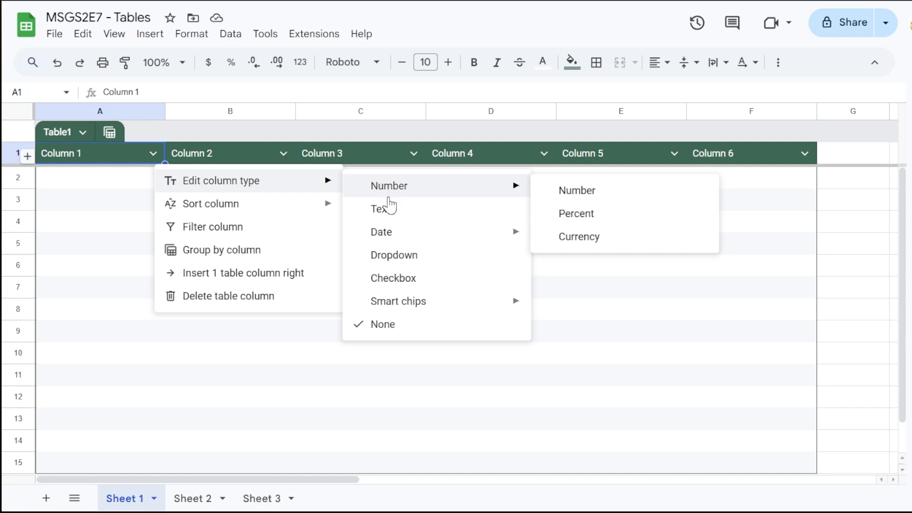
pyautogui.click(387, 260)
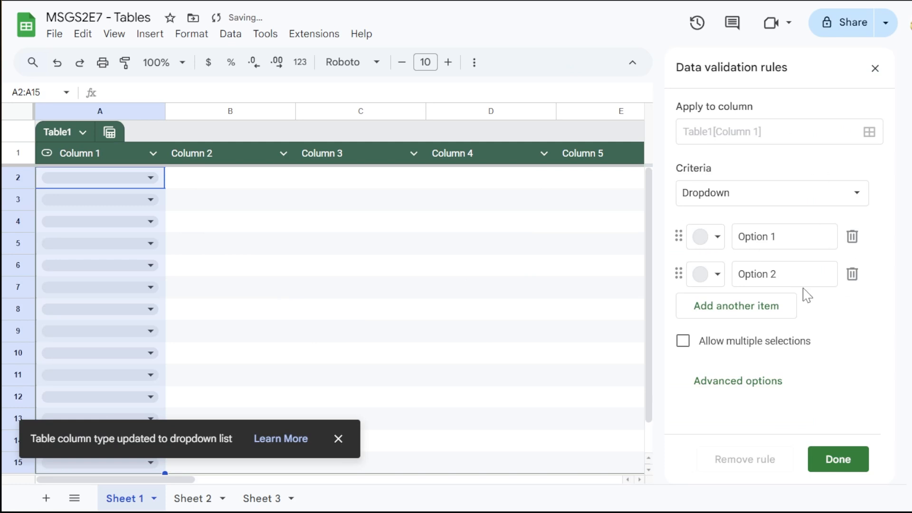
pyautogui.click(760, 194)
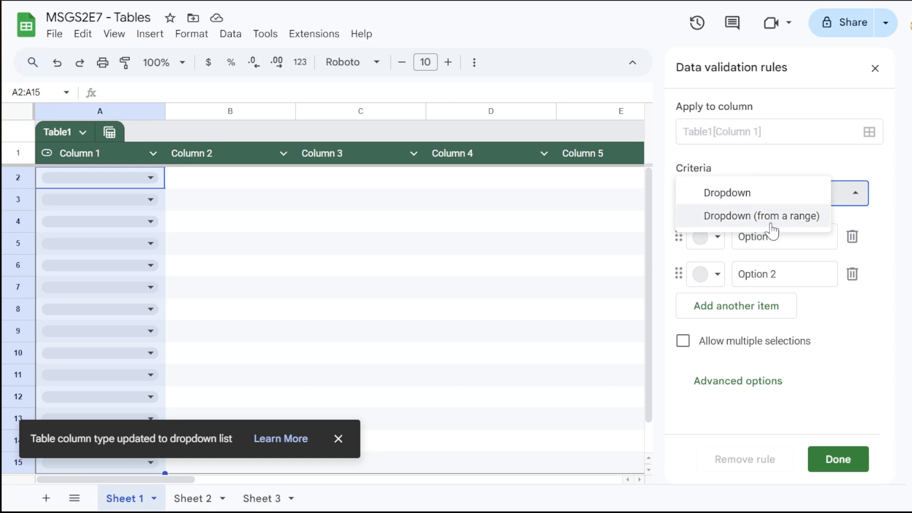
pyautogui.click(760, 167)
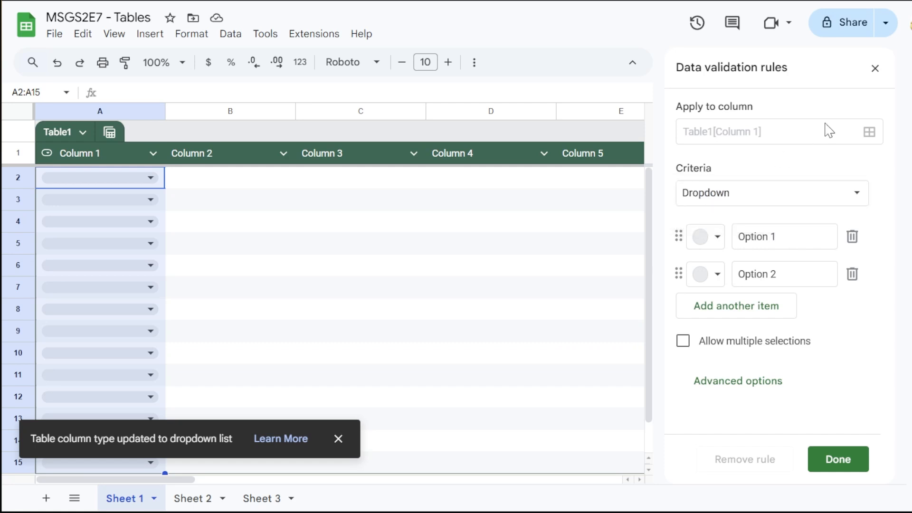
pyautogui.click(875, 68)
pyautogui.click(152, 153)
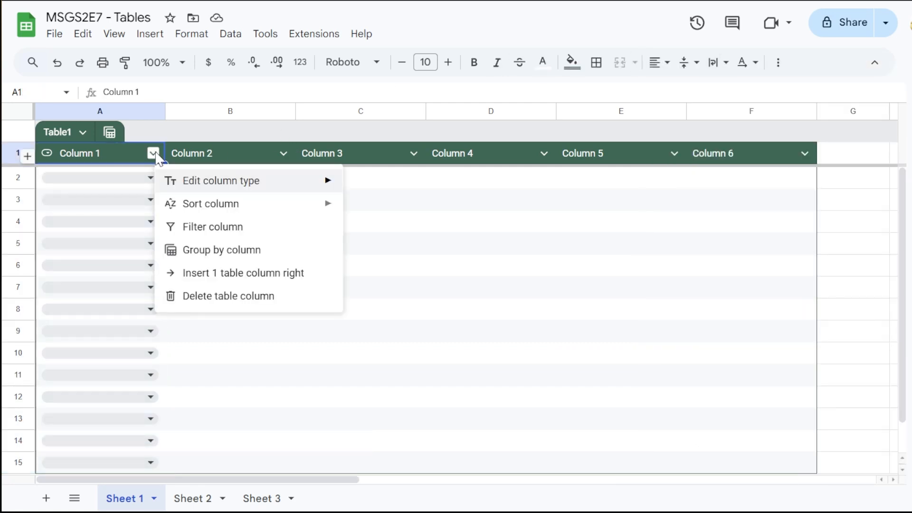
pyautogui.moveTo(281, 185)
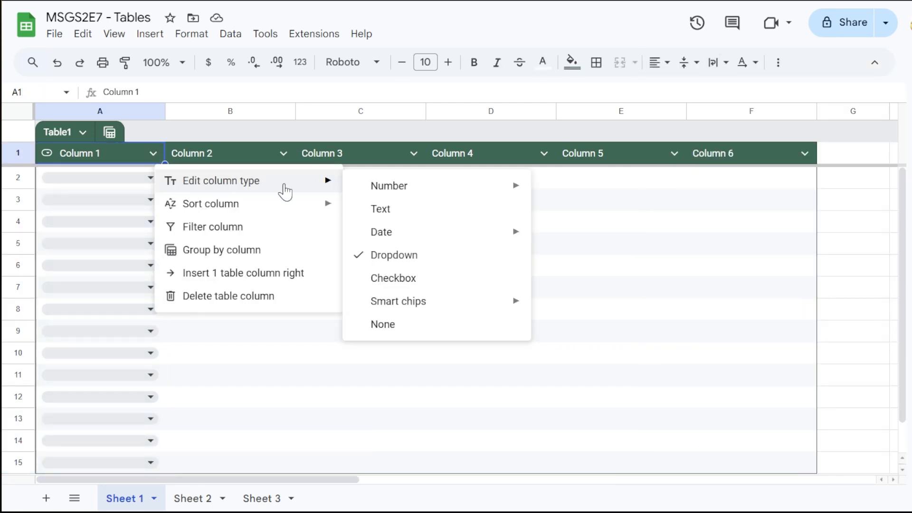
pyautogui.click(261, 133)
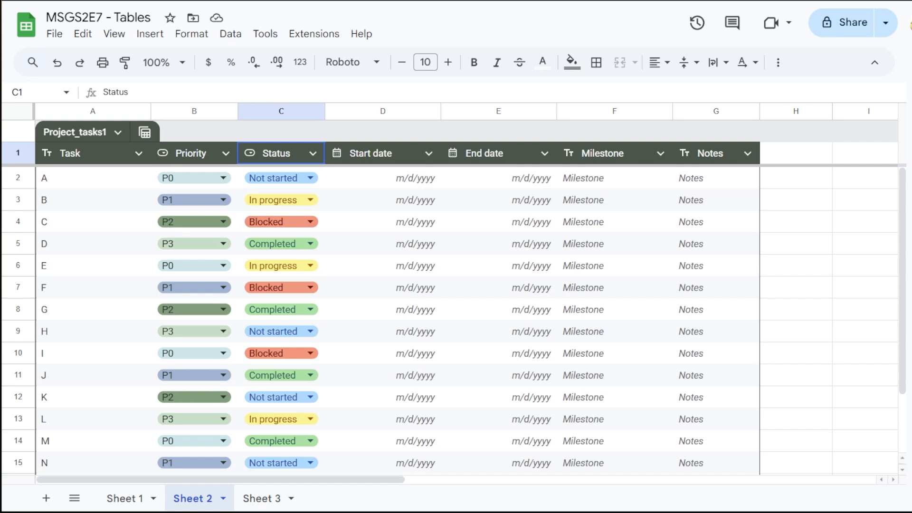
pyautogui.click(285, 106)
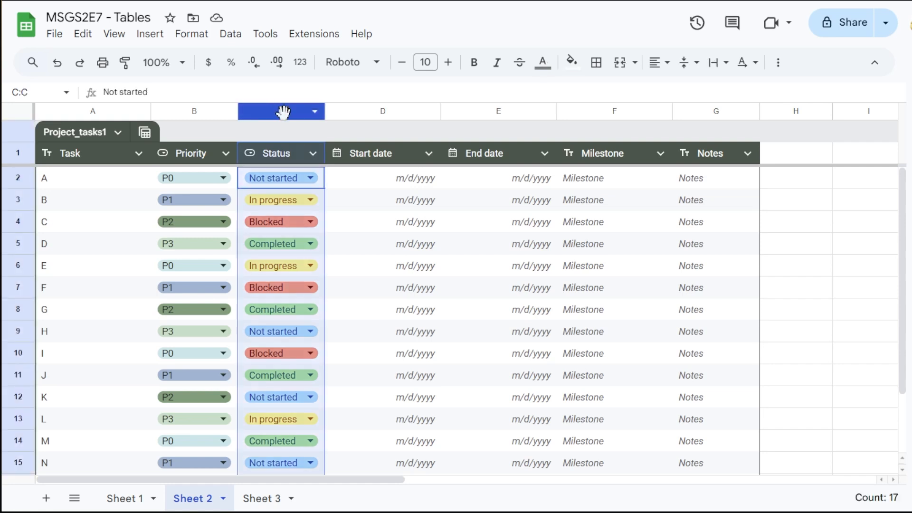
pyautogui.rightClick(292, 109)
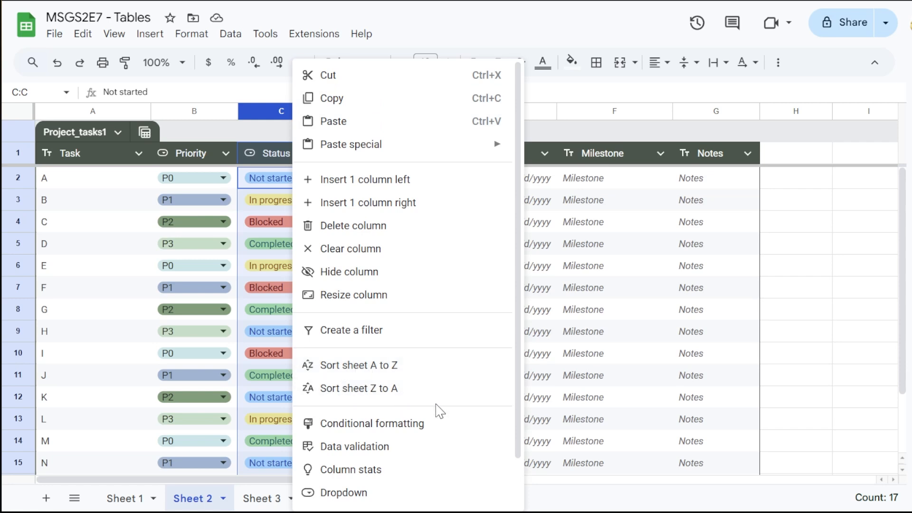
pyautogui.press('Escape')
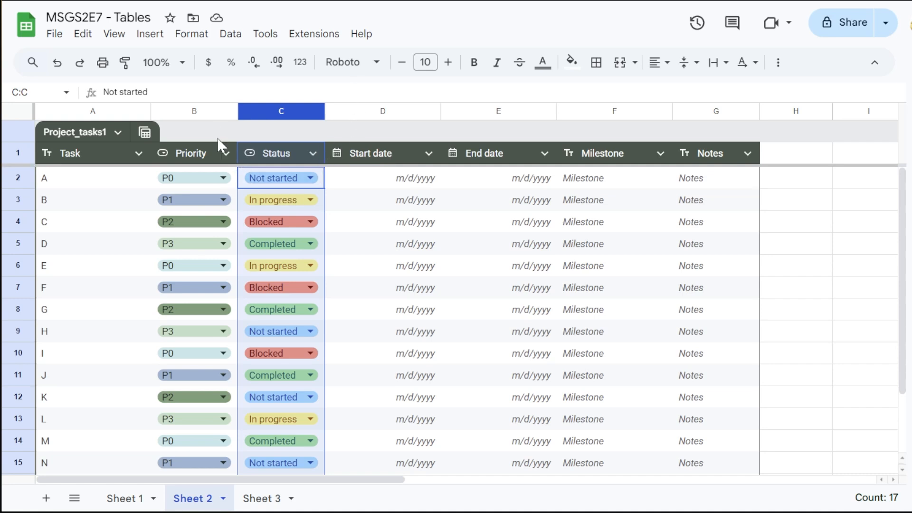
# Group the Project_tasks1 table by its Priority column.
pyautogui.click(212, 111)
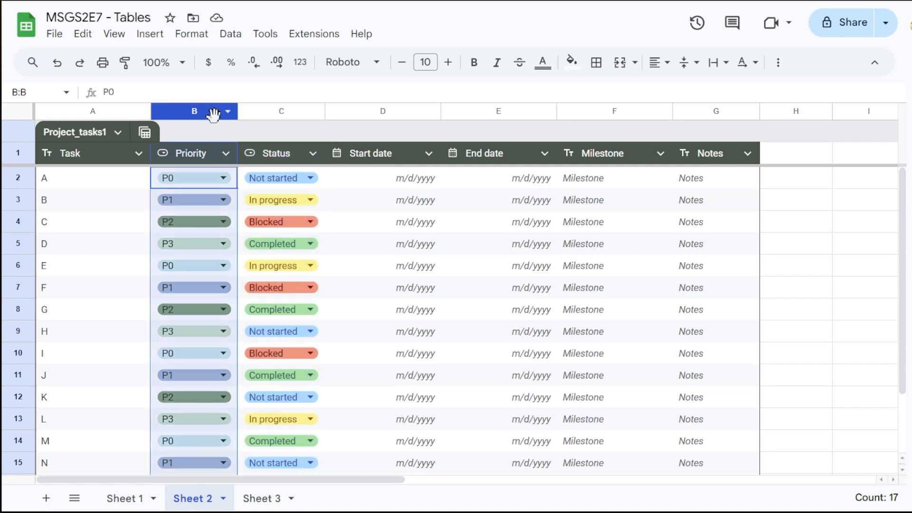
pyautogui.click(226, 153)
pyautogui.moveTo(301, 192)
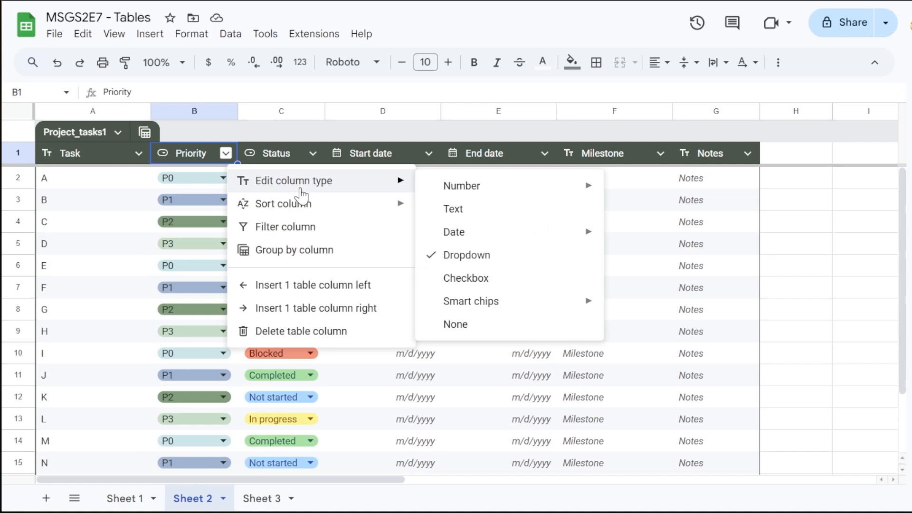
pyautogui.click(286, 254)
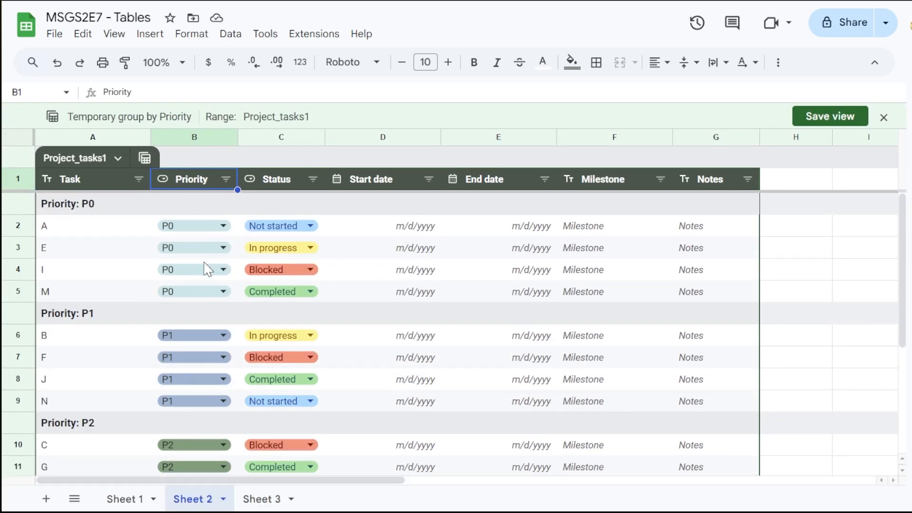
# Examine which tasks fall under each priority group, from P0 through P3, in the grouped view.
pyautogui.scroll(-4, 205, 262)
pyautogui.scroll(4, 258, 315)
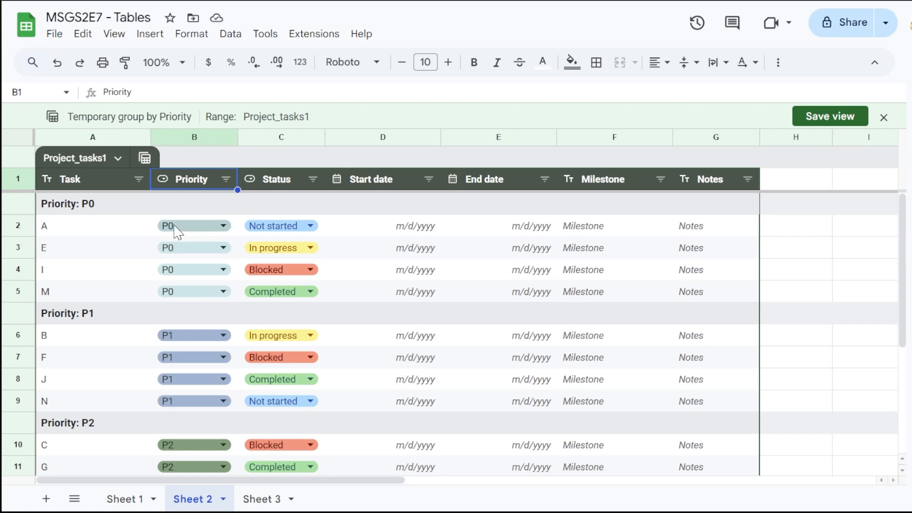
pyautogui.moveTo(143, 227); pyautogui.dragTo(152, 297)
pyautogui.scroll(-3, 135, 260)
pyautogui.scroll(2, 134, 257)
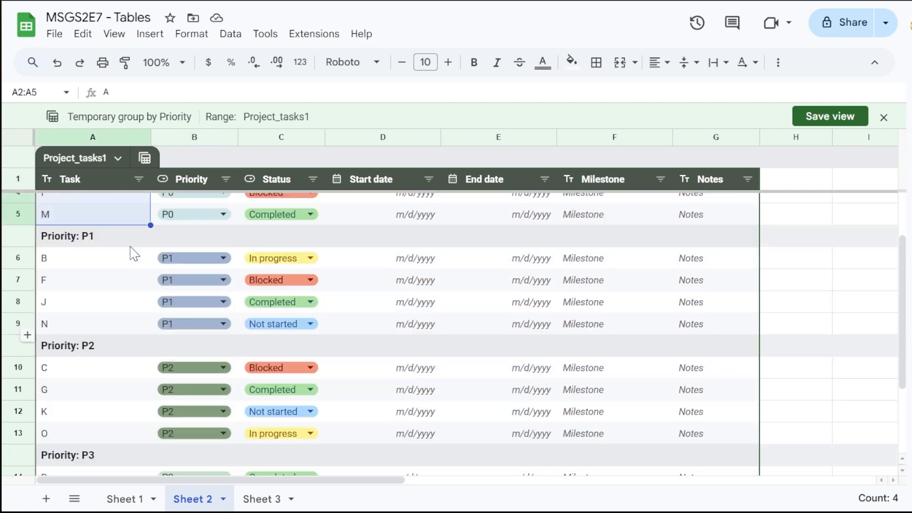
pyautogui.moveTo(135, 256); pyautogui.dragTo(134, 320)
pyautogui.scroll(-3, 143, 333)
pyautogui.moveTo(116, 258); pyautogui.dragTo(115, 323)
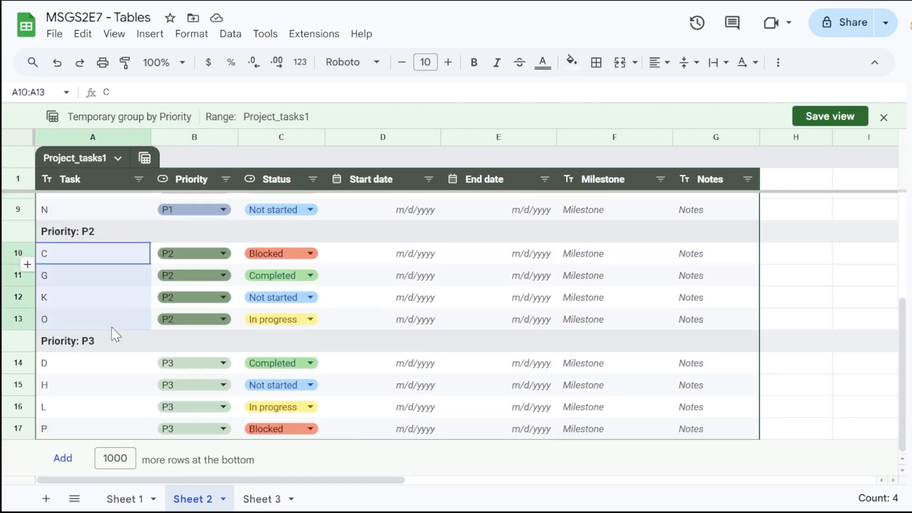
pyautogui.scroll(3, 252, 358)
pyautogui.scroll(-2, 257, 335)
pyautogui.scroll(2, 257, 335)
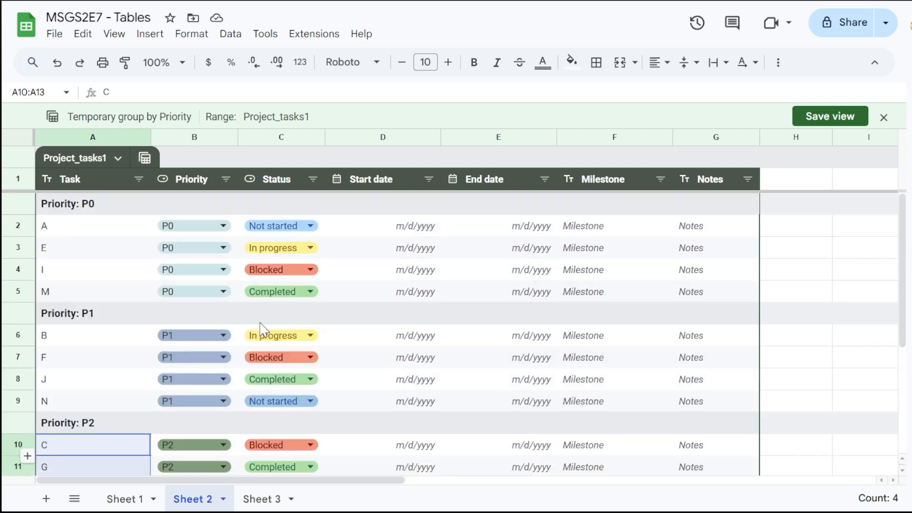
pyautogui.hotkey('ctrl', 'Home')
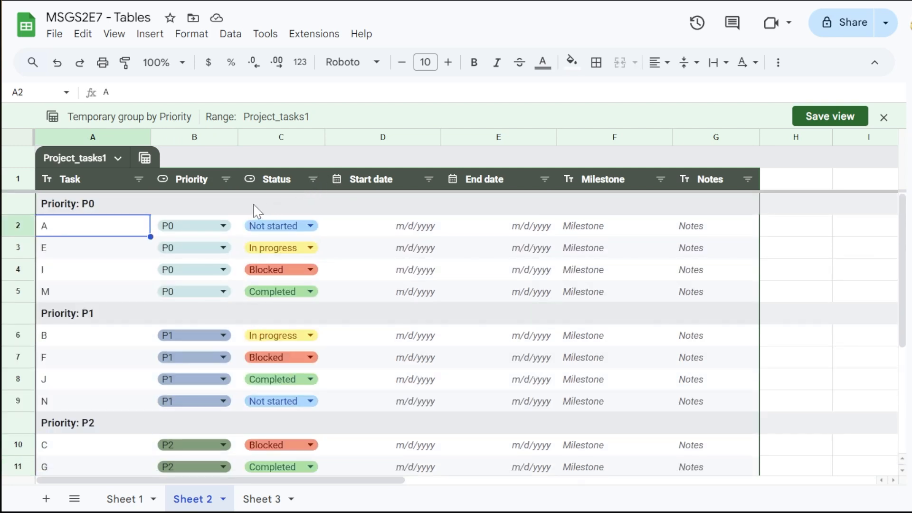
# Filter the Status column by values to hide the Completed tasks in the grouped view.
pyautogui.click(313, 179)
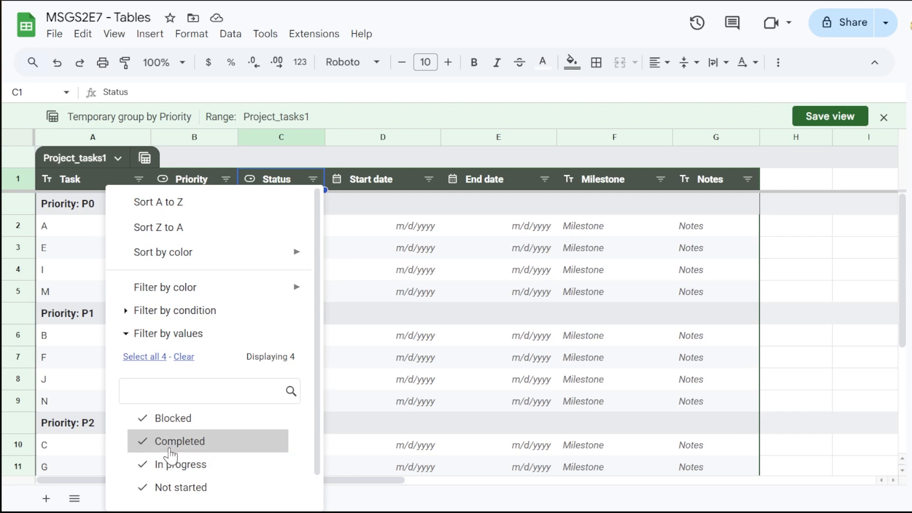
pyautogui.click(144, 447)
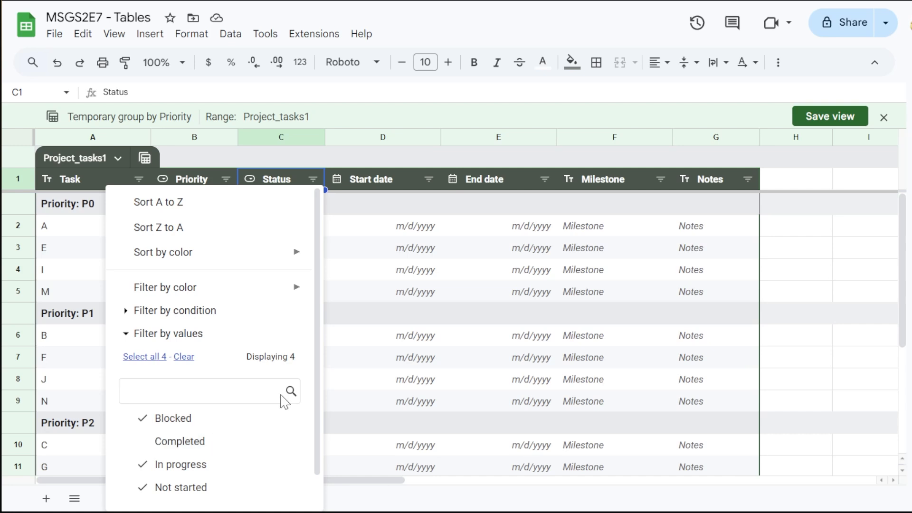
pyautogui.scroll(-2, 295, 333)
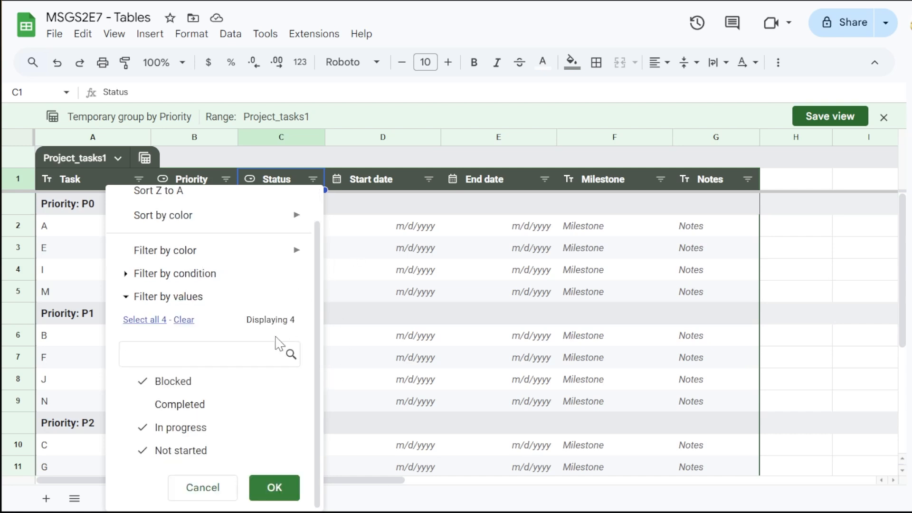
pyautogui.click(272, 487)
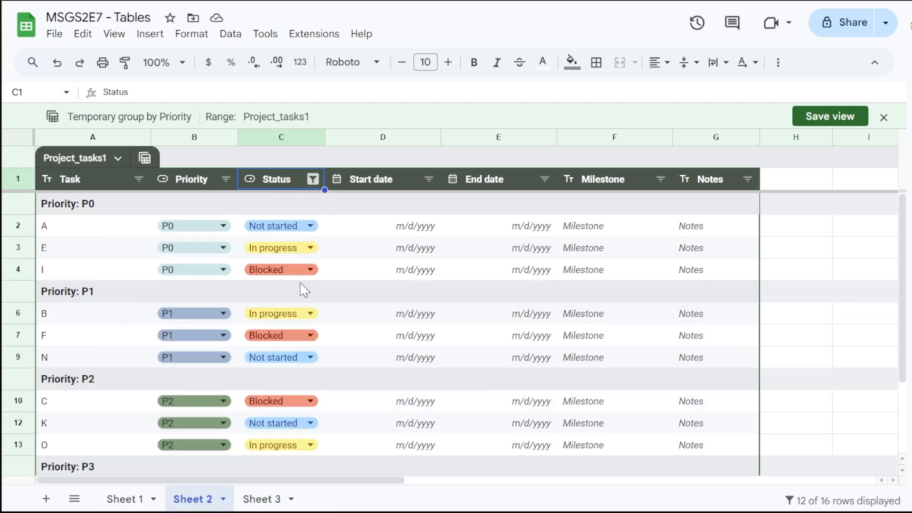
pyautogui.scroll(-3, 301, 287)
pyautogui.scroll(3, 296, 375)
# Filter the Priority column by values to hide P0 tasks, and save the grouped view under its suggested name.
pyautogui.click(226, 178)
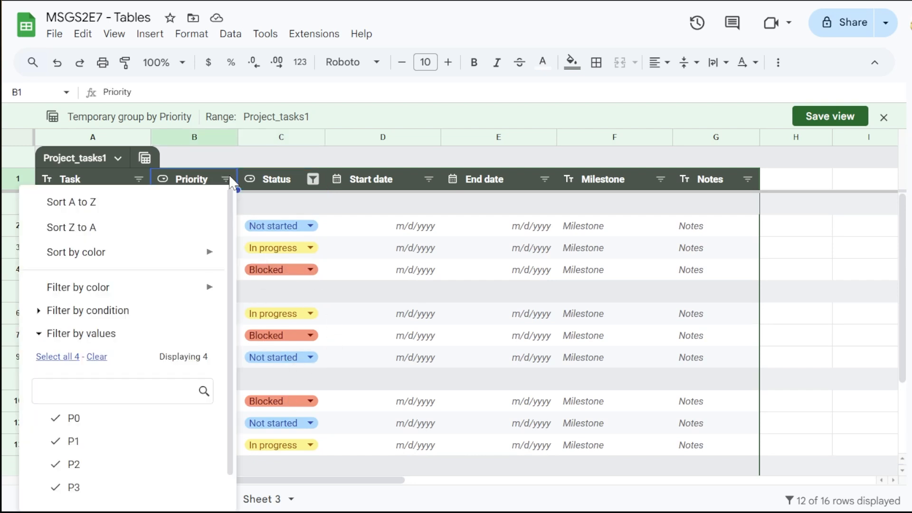
pyautogui.click(116, 421)
pyautogui.scroll(-2, 226, 420)
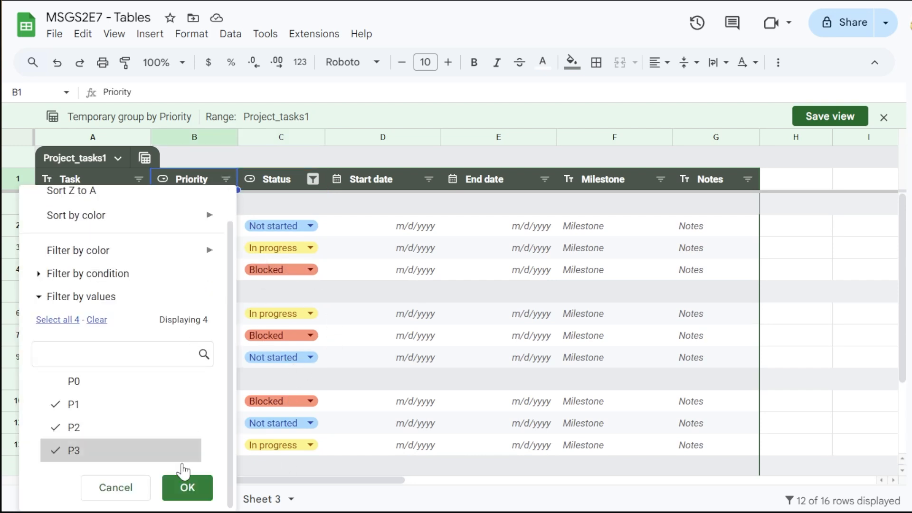
pyautogui.click(186, 483)
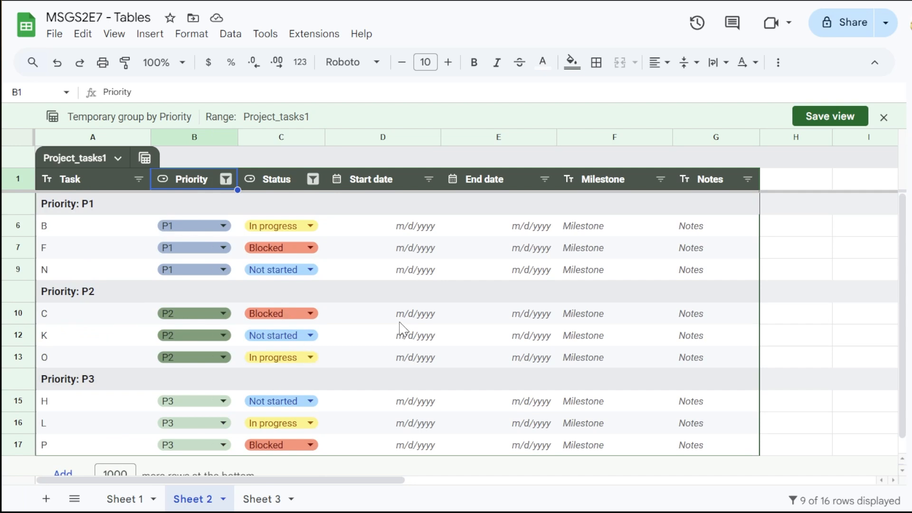
pyautogui.click(840, 123)
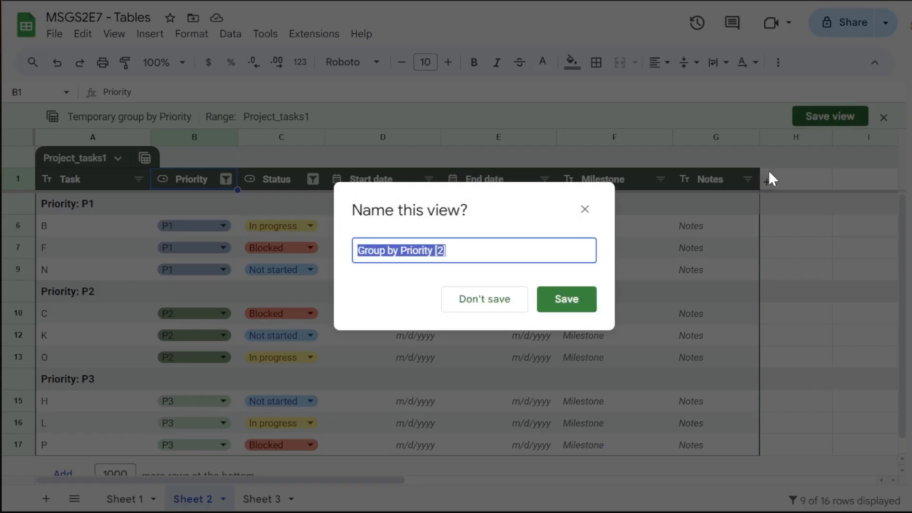
pyautogui.click(576, 311)
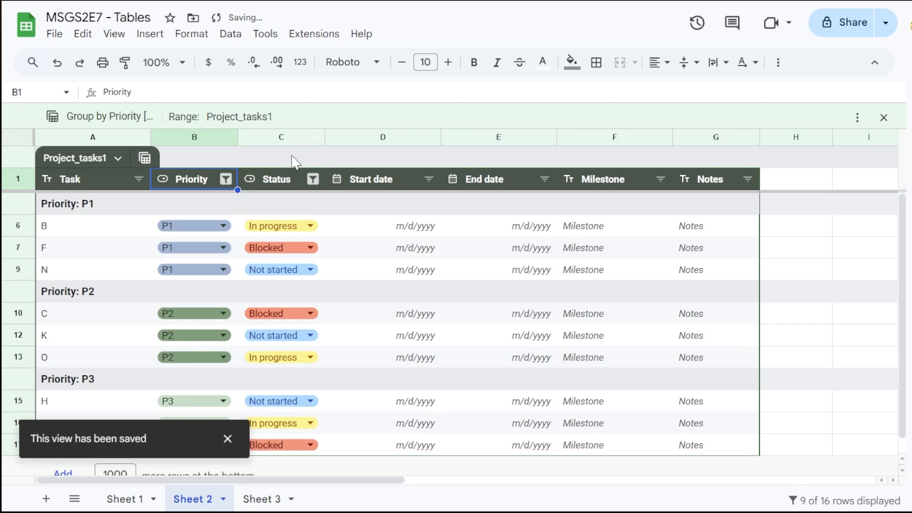
# Exit the saved Group by Priority [2] view of the Project_tasks1 table.
pyautogui.scroll(-1, 389, 337)
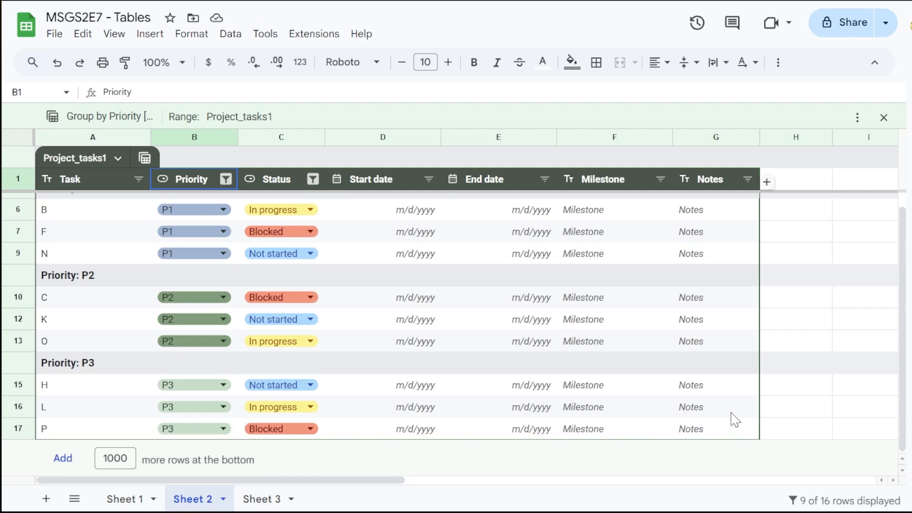
pyautogui.click(145, 158)
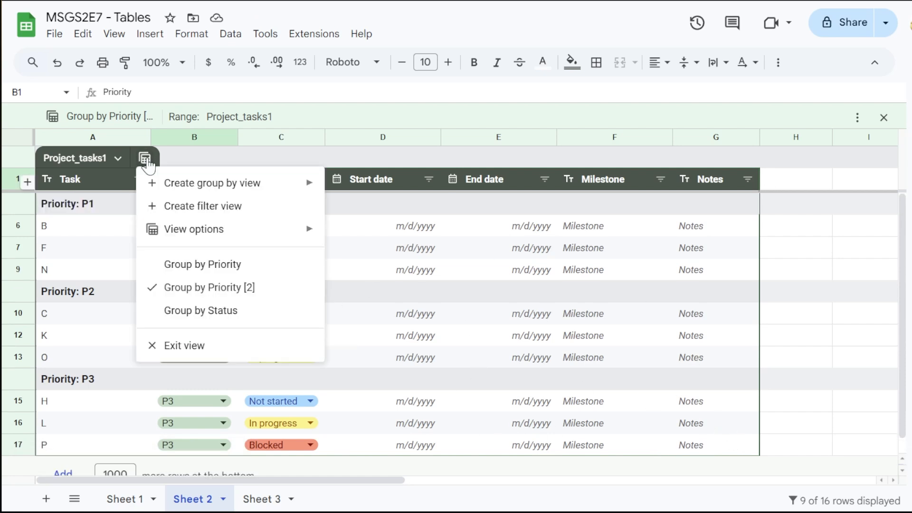
pyautogui.click(186, 345)
pyautogui.scroll(2, 309, 378)
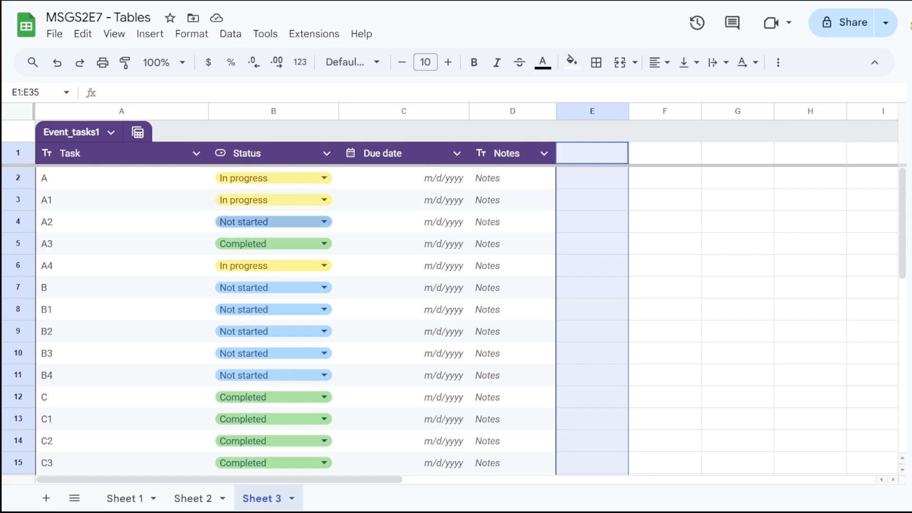
# Look through the Event_tasks1 table on Sheet 3 and compare it with the Project_tasks1 table on Sheet 2.
pyautogui.scroll(-7, 453, 321)
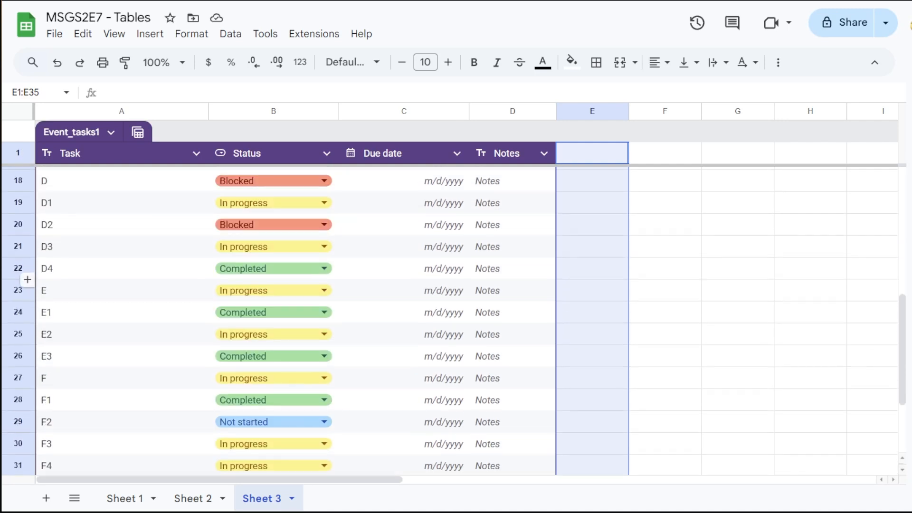
pyautogui.scroll(-2, 454, 321)
pyautogui.scroll(9, 27, 300)
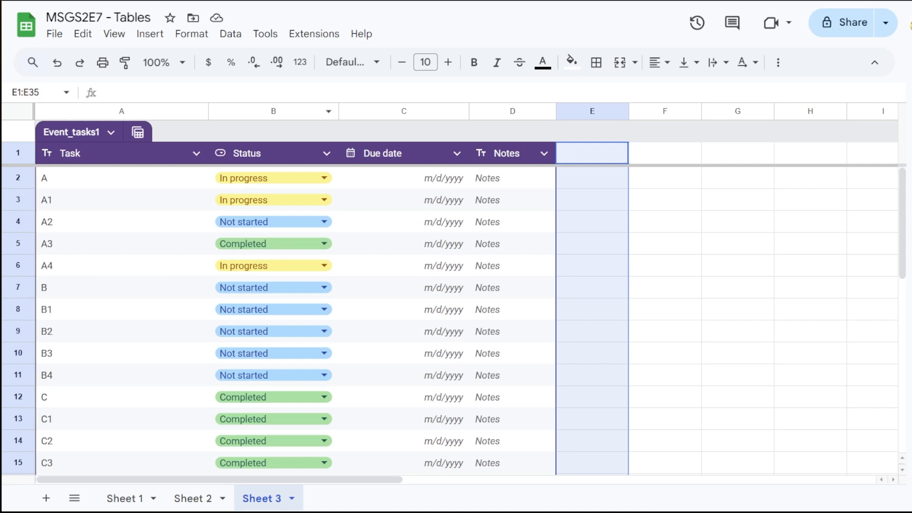
pyautogui.click(193, 499)
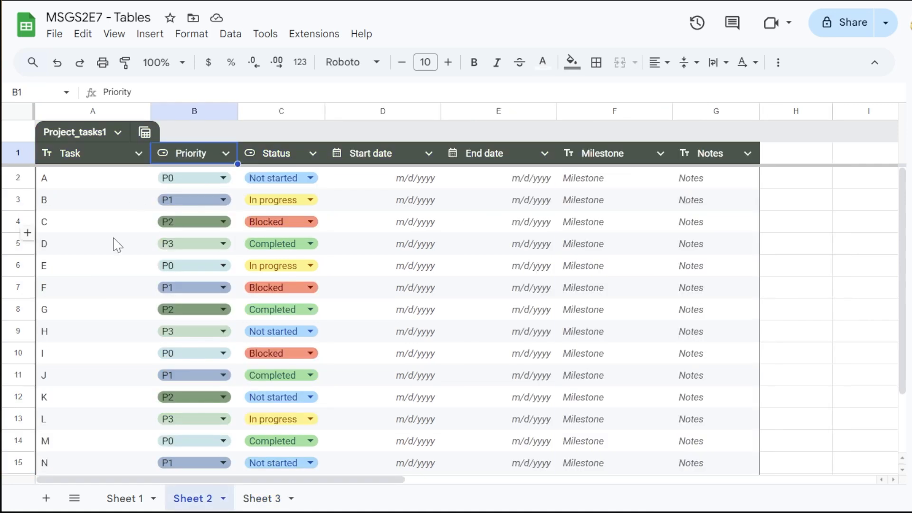
pyautogui.click(266, 499)
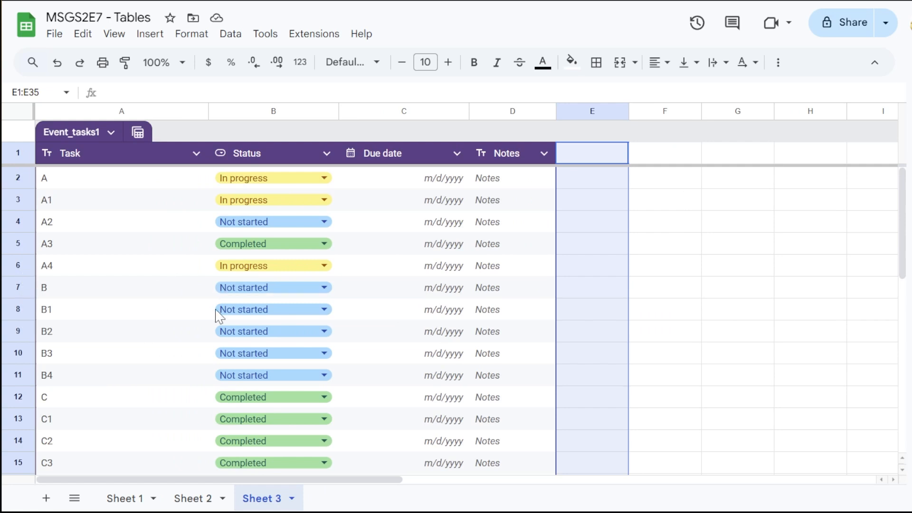
# Examine which subtasks belong to tasks A, B and C in the Event_tasks1 table on Sheet 3.
pyautogui.click(85, 183)
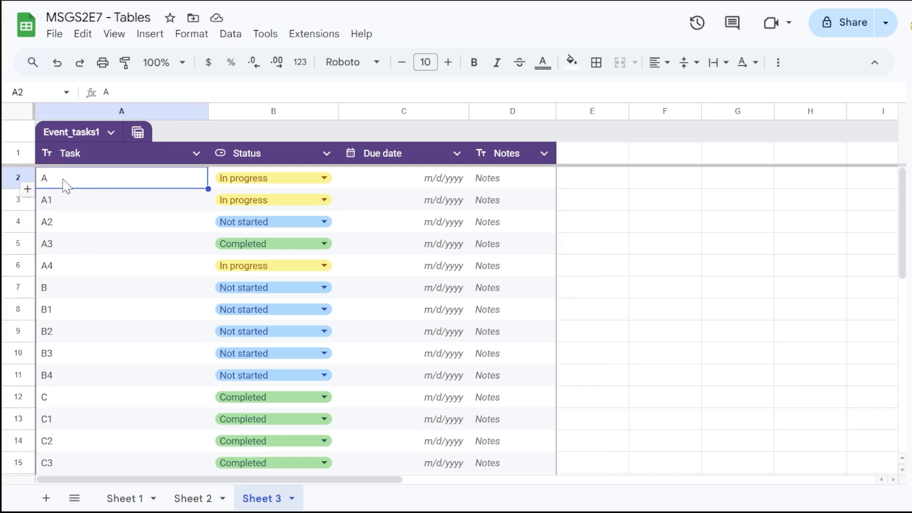
pyautogui.moveTo(63, 202); pyautogui.dragTo(78, 275)
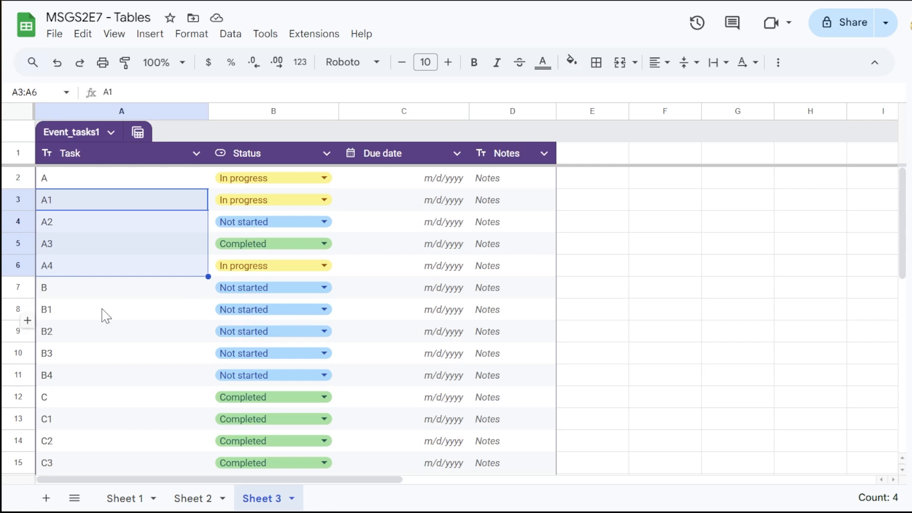
pyautogui.moveTo(104, 313); pyautogui.dragTo(106, 372)
pyautogui.scroll(-3, 109, 399)
pyautogui.moveTo(75, 341); pyautogui.dragTo(151, 421)
pyautogui.scroll(3, 101, 298)
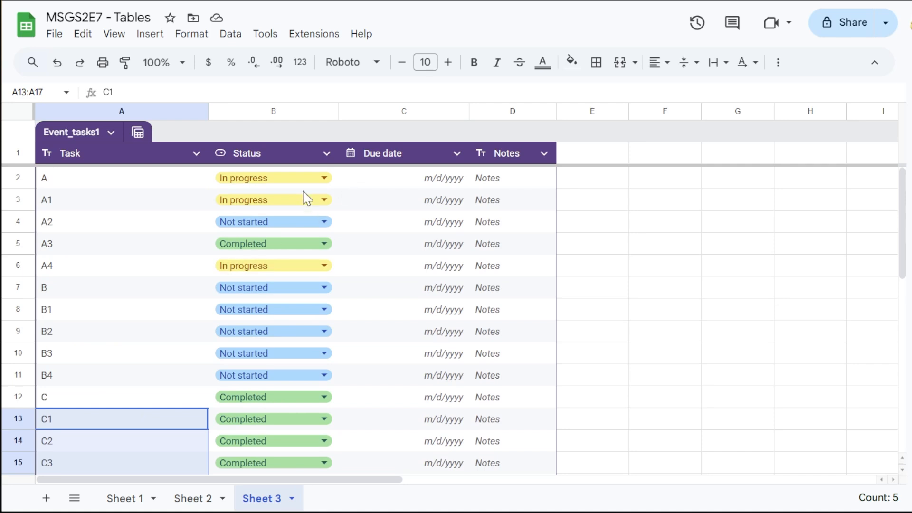
# Examine the rest of the Event_tasks1 task list down to its last row.
pyautogui.click(114, 200)
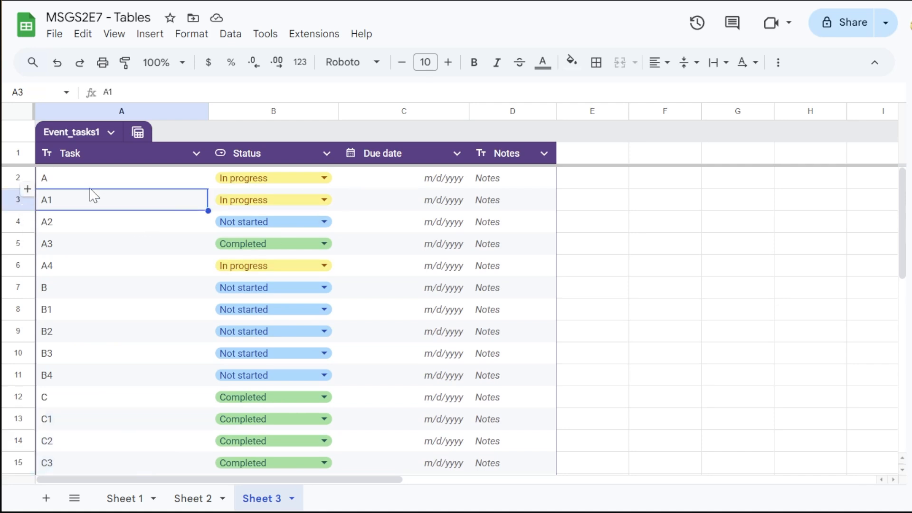
pyautogui.scroll(-5, 104, 329)
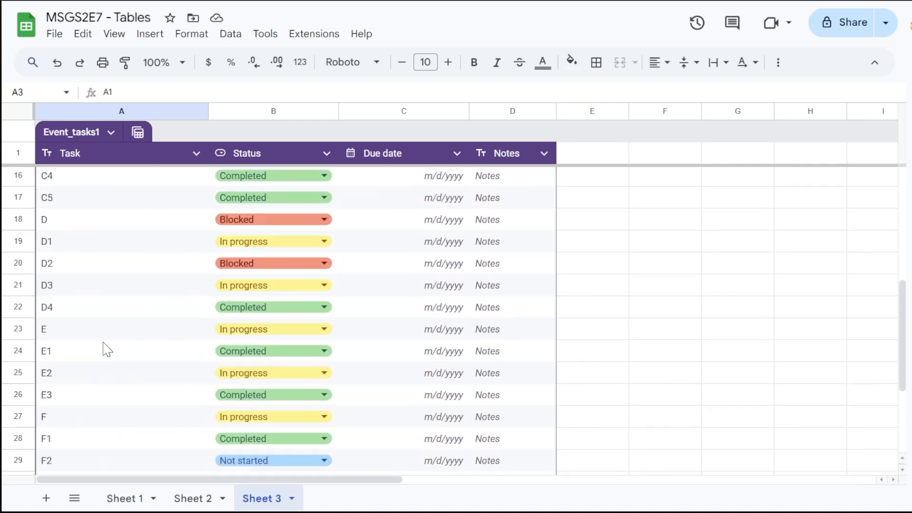
pyautogui.scroll(-2, 102, 371)
pyautogui.scroll(-2, 100, 380)
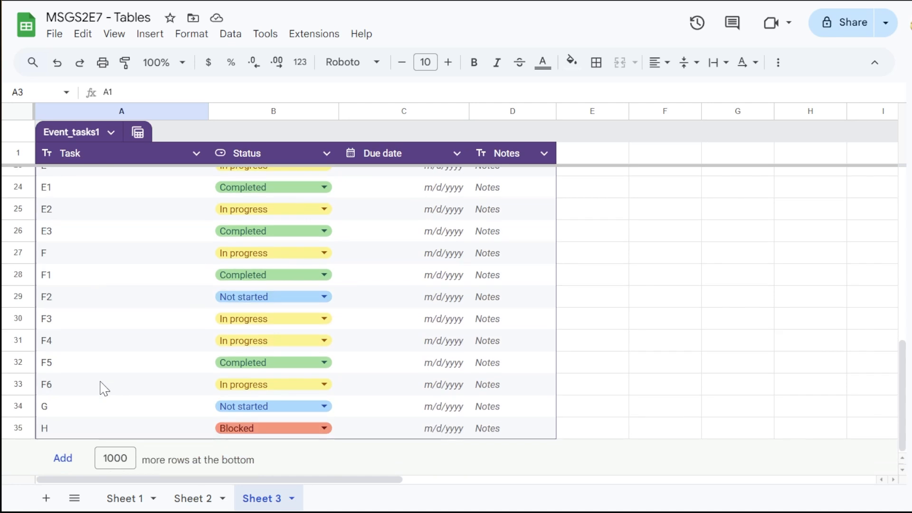
pyautogui.scroll(4, 140, 275)
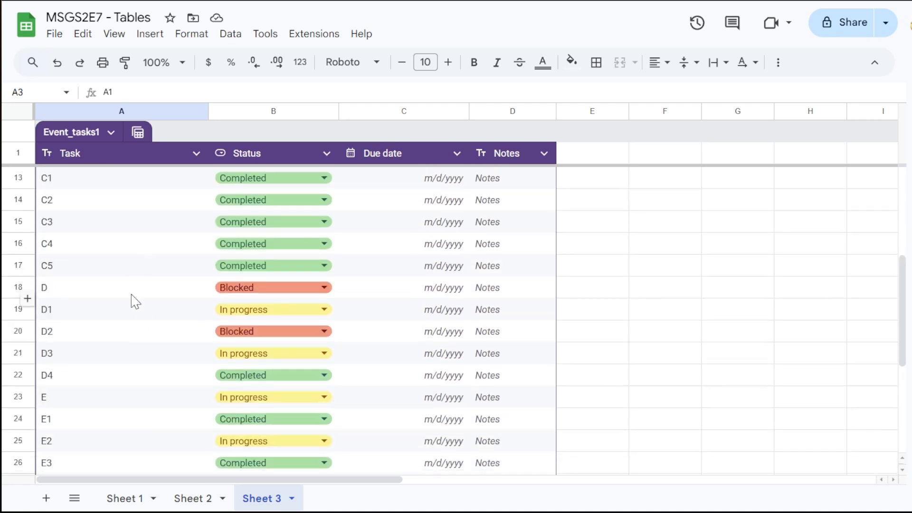
pyautogui.scroll(4, 137, 308)
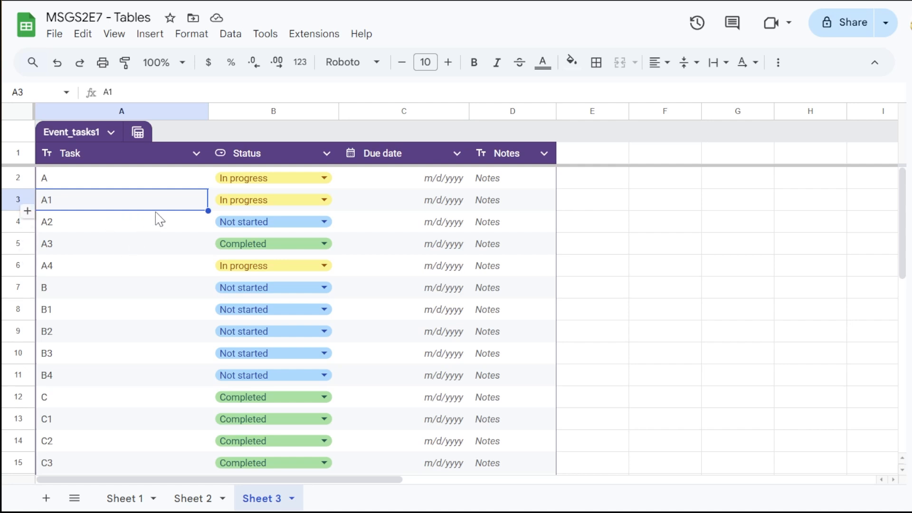
# Group rows 3 to 6, which hold the subtasks A1 to A4, beneath task A.
pyautogui.click(18, 200)
pyautogui.moveTo(18, 205); pyautogui.dragTo(18, 266)
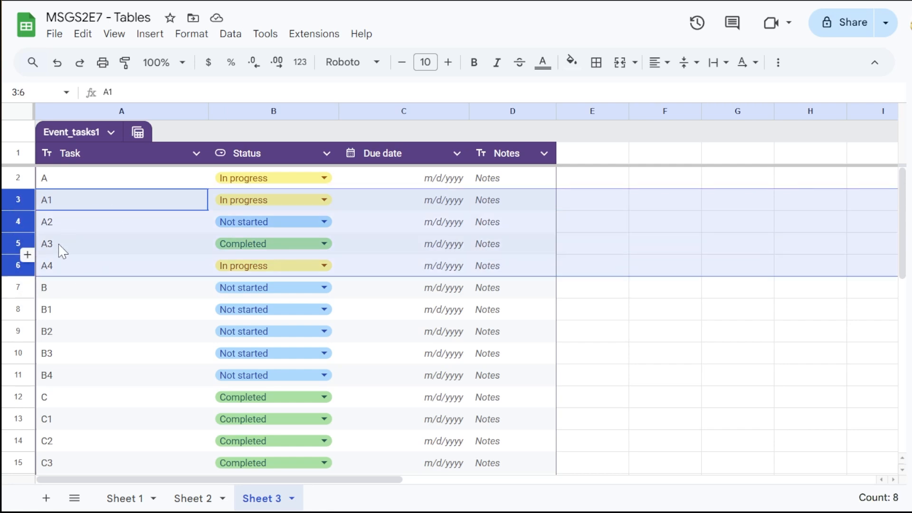
pyautogui.rightClick(18, 200)
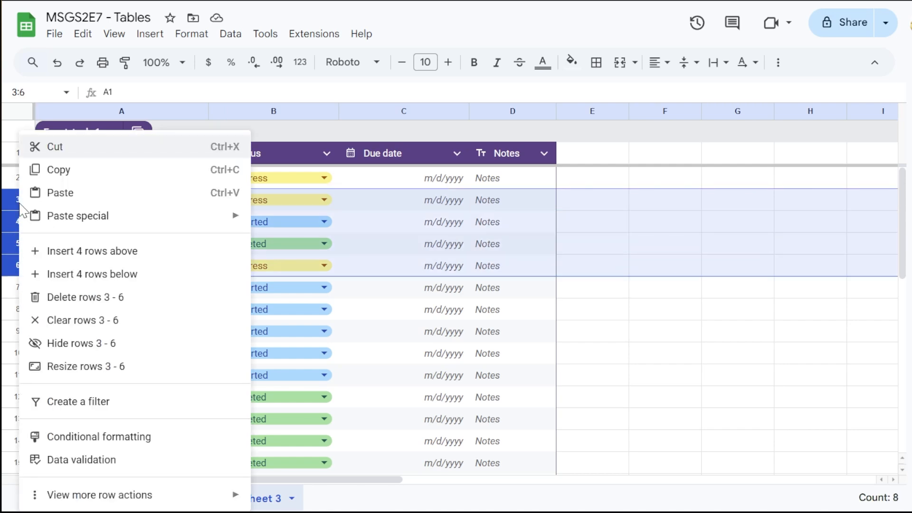
pyautogui.moveTo(80, 501)
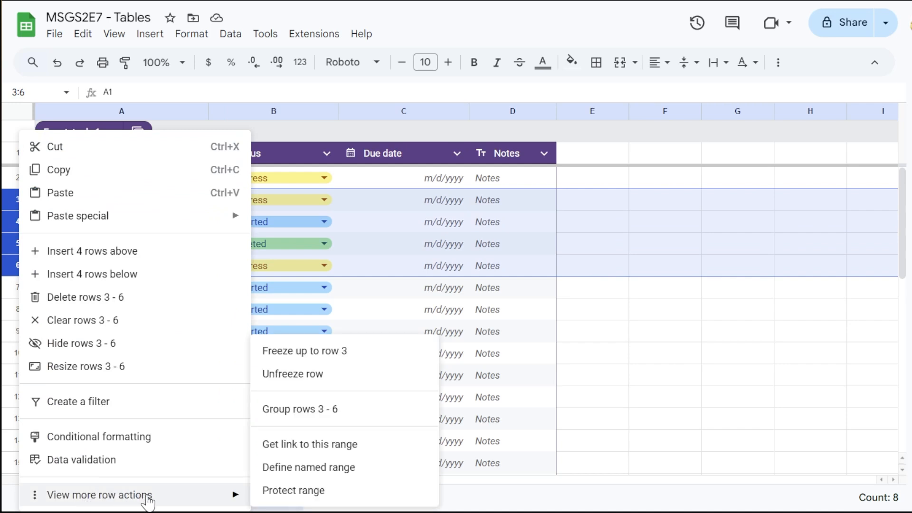
pyautogui.click(295, 418)
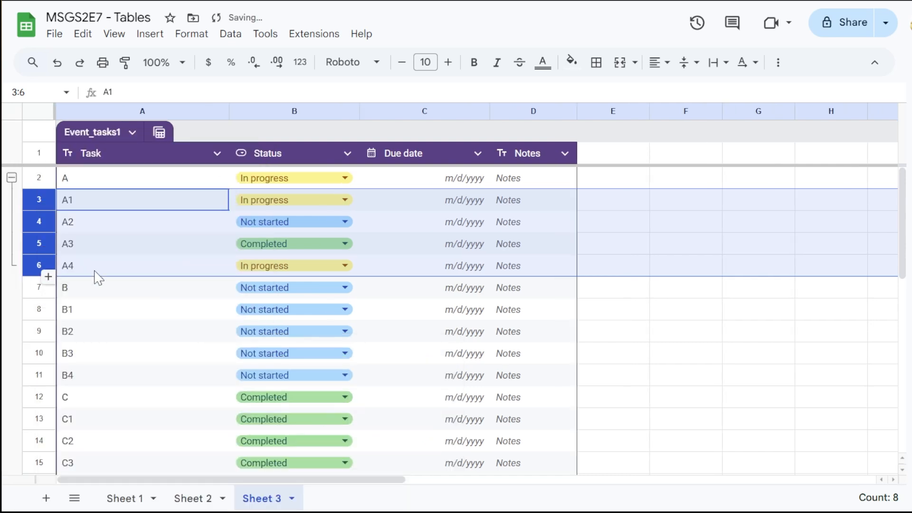
pyautogui.click(634, 184)
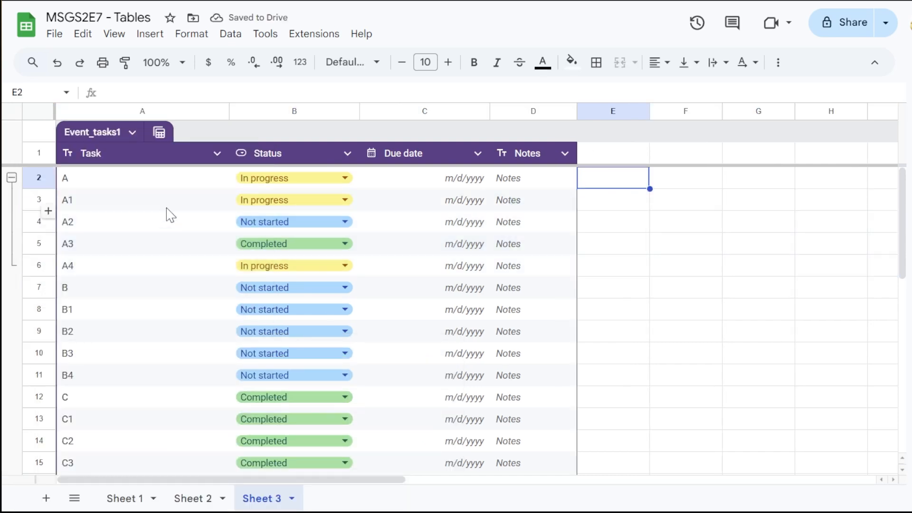
# Collapse the row group under task A to hide subtasks A1 to A4.
pyautogui.moveTo(36, 204); pyautogui.dragTo(32, 262)
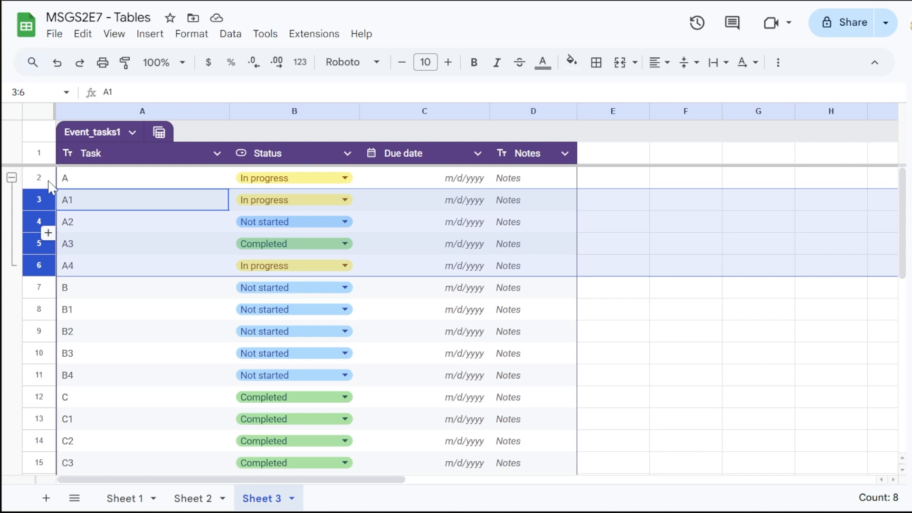
pyautogui.click(11, 179)
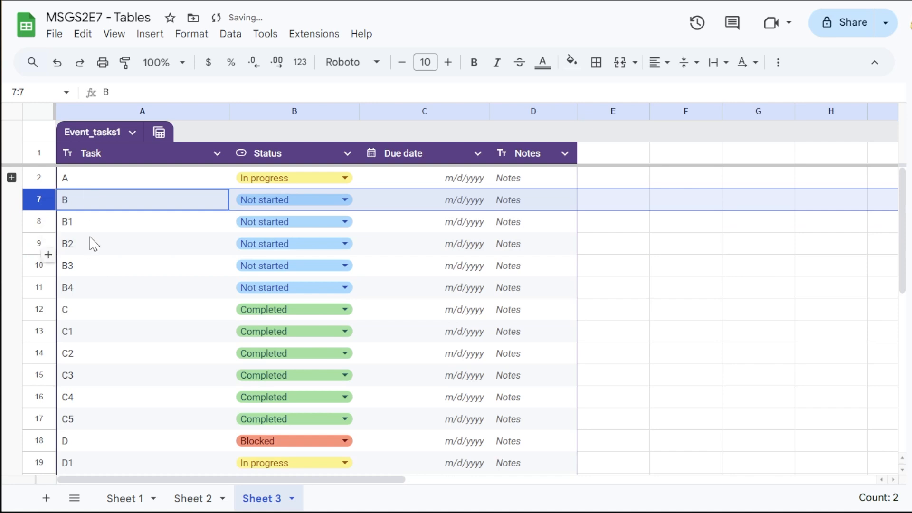
pyautogui.press('Down')
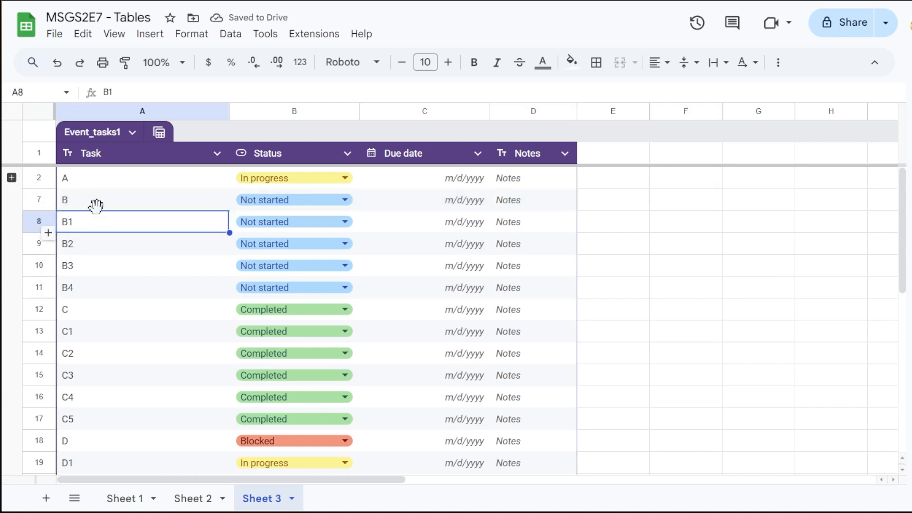
pyautogui.click(88, 187)
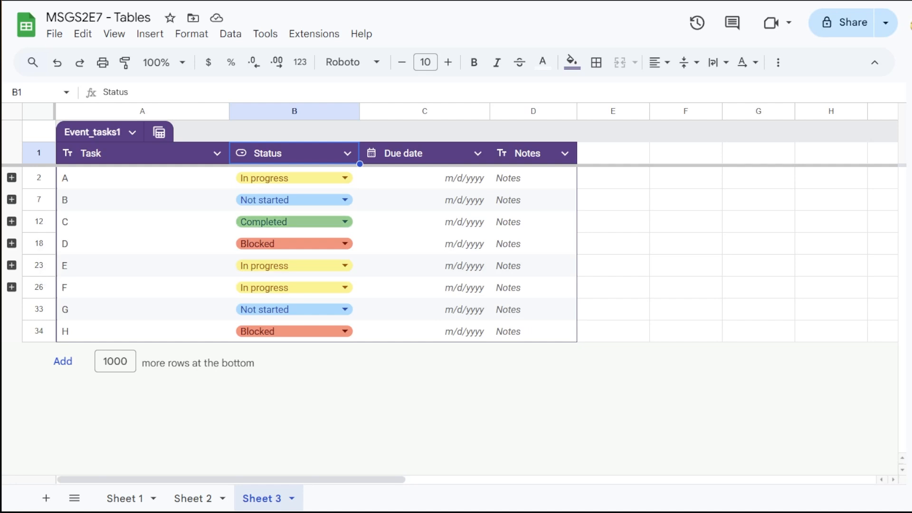
# Expand the row group under task A to view its subtasks, and collapse it again.
pyautogui.click(11, 177)
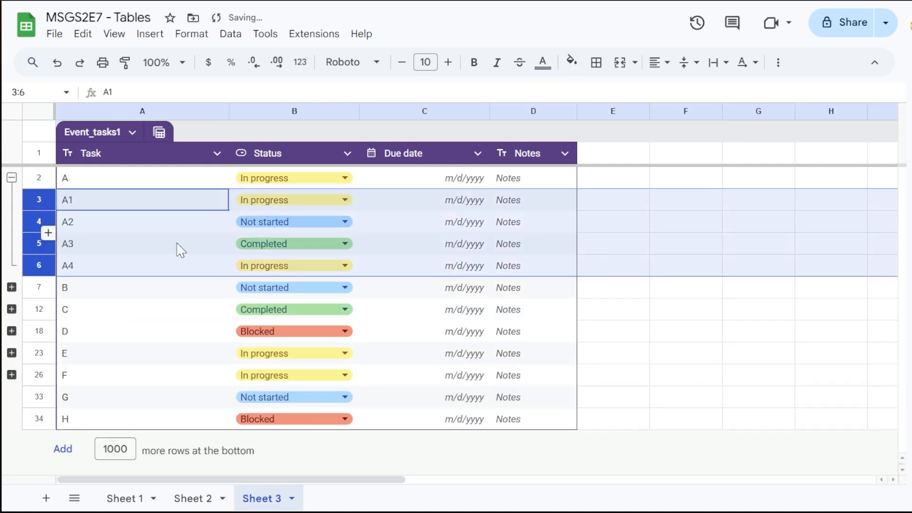
pyautogui.click(12, 177)
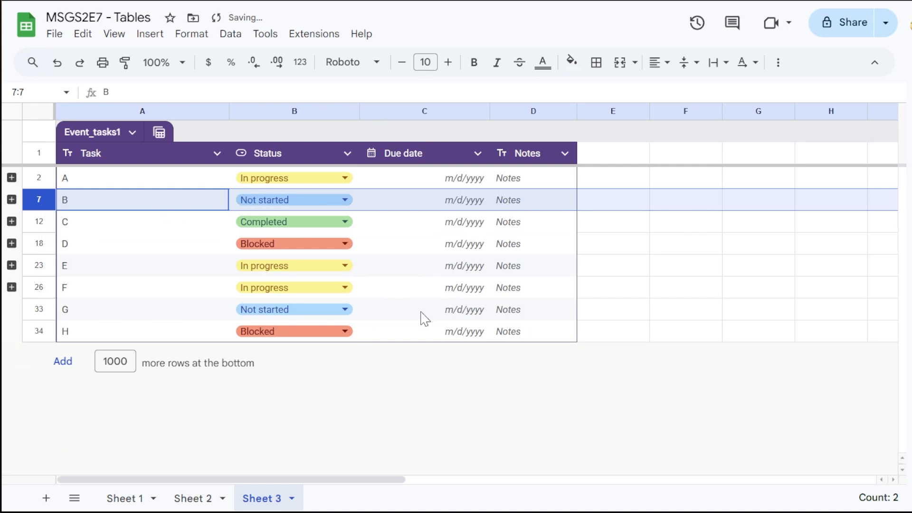
pyautogui.click(597, 247)
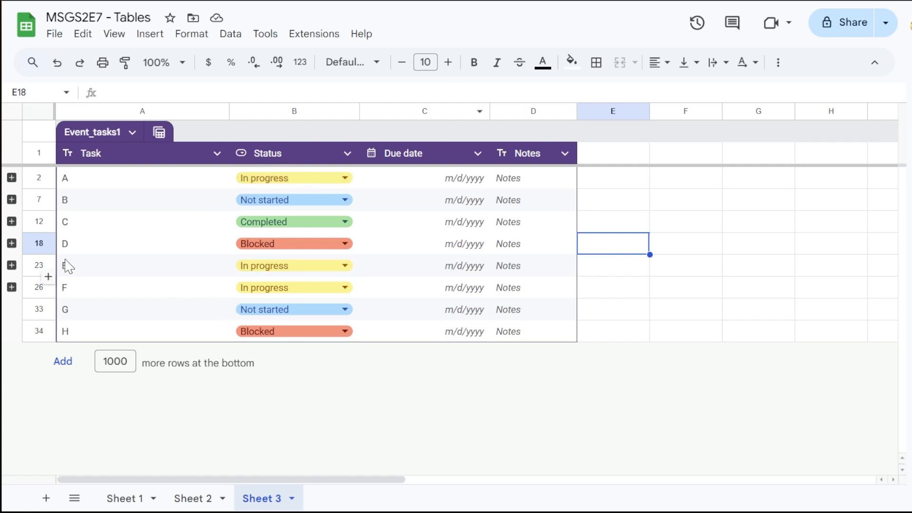
pyautogui.click(40, 309)
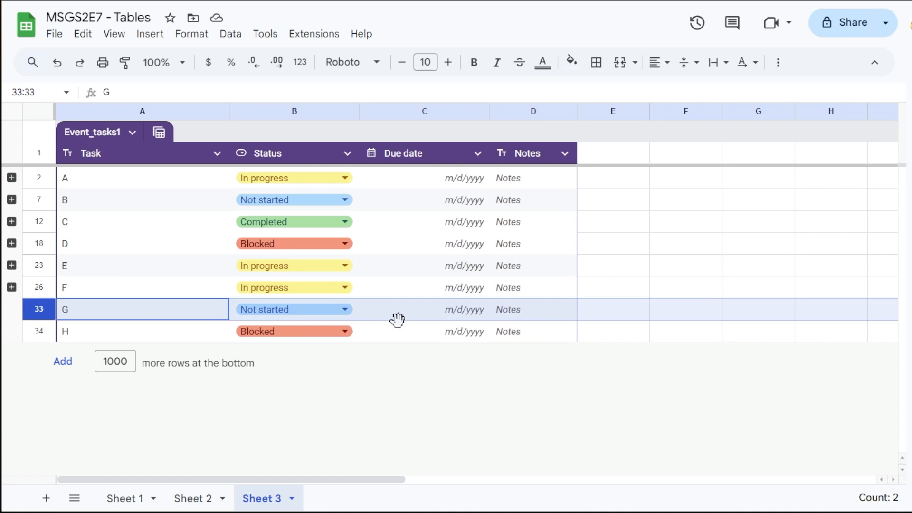
pyautogui.rightClick(129, 316)
pyautogui.scroll(-3, 206, 398)
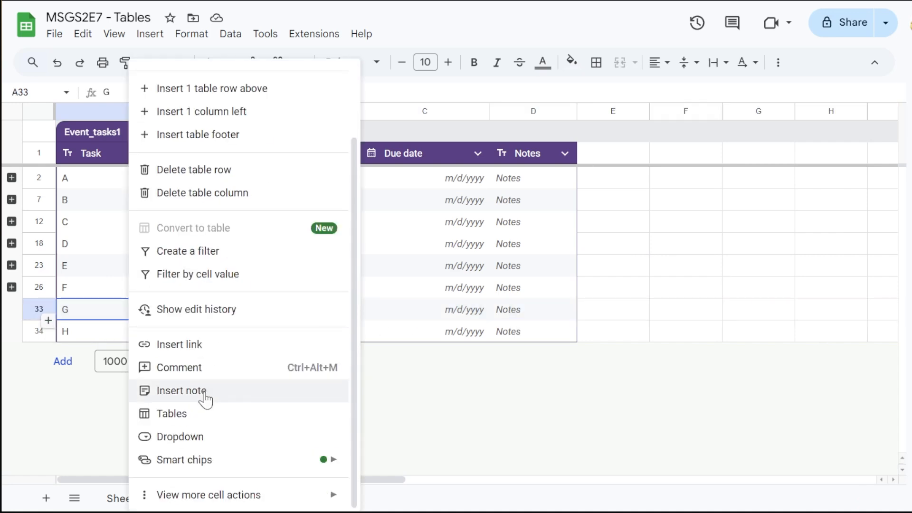
# Move the row of task F directly above the row of task E.
pyautogui.click(48, 289)
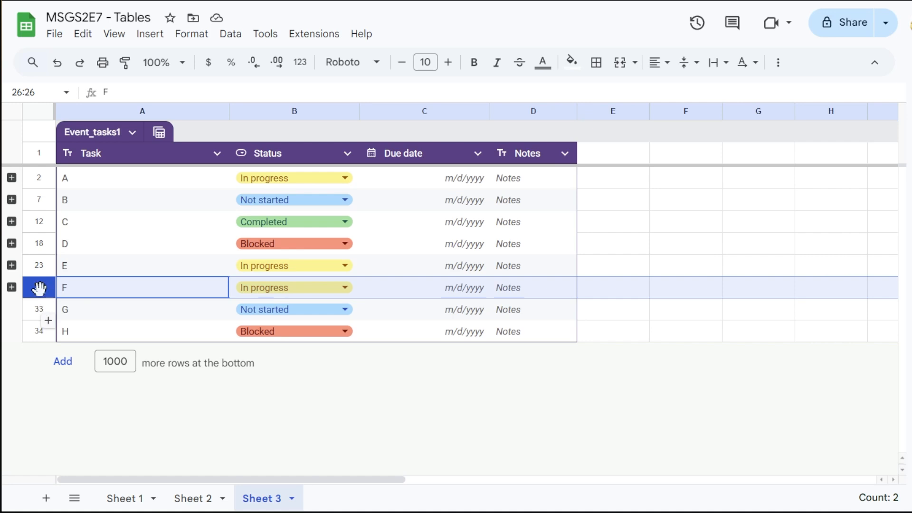
pyautogui.moveTo(37, 287); pyautogui.dragTo(44, 265)
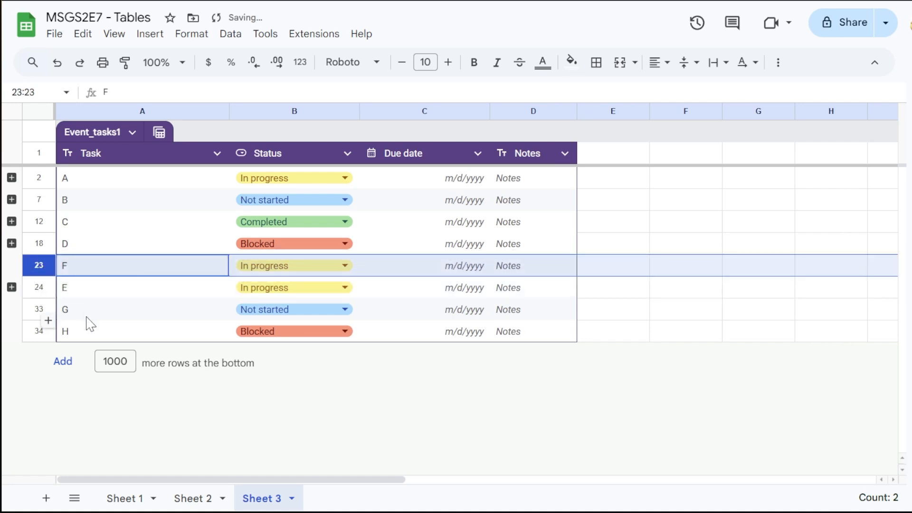
pyautogui.click(89, 227)
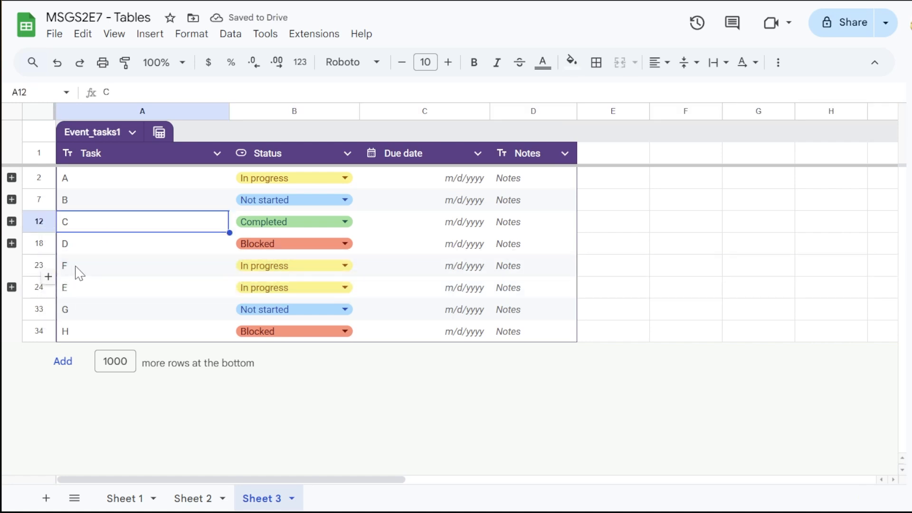
# Expand the row group under task E to examine which subtasks it holds after the row move.
pyautogui.click(42, 265)
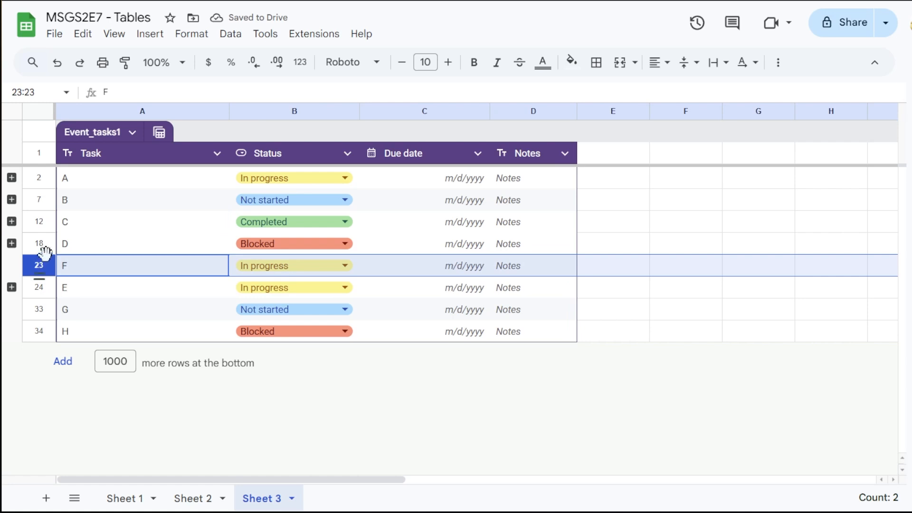
pyautogui.click(44, 243)
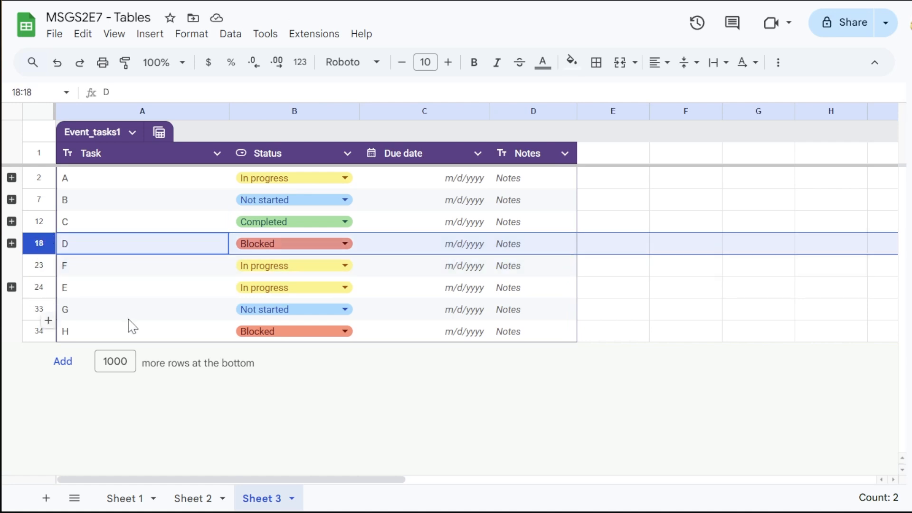
pyautogui.click(12, 287)
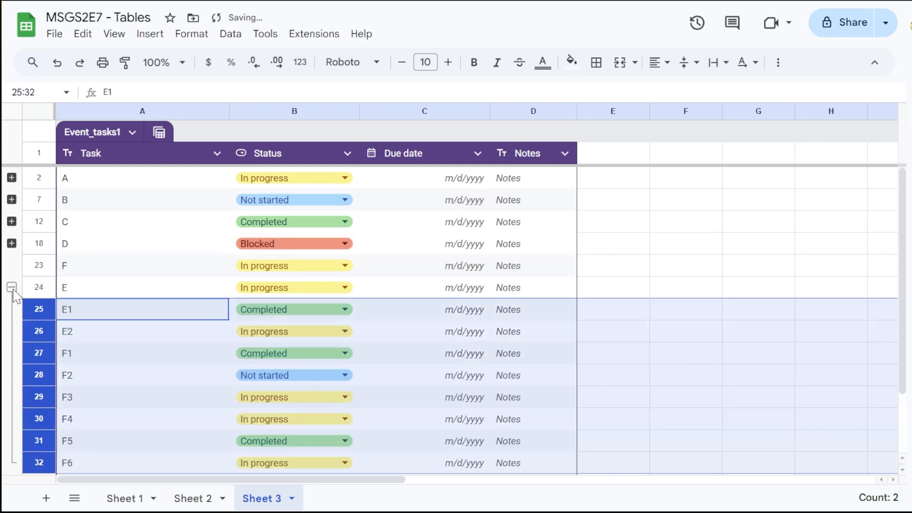
# Examine where subtasks F1 to F6 sit relative to the rows of tasks E and F after the row move.
pyautogui.scroll(-2, 87, 326)
pyautogui.click(94, 285)
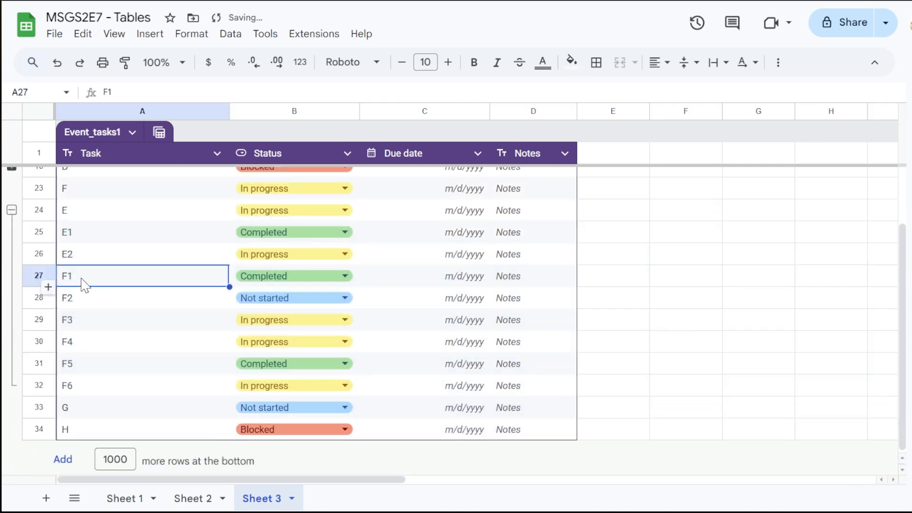
pyautogui.moveTo(82, 283); pyautogui.dragTo(90, 387)
pyautogui.scroll(2, 122, 310)
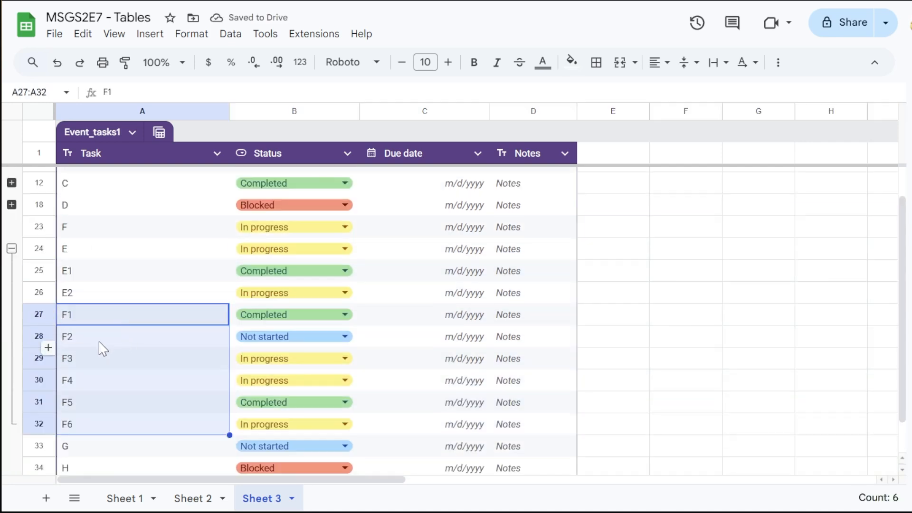
pyautogui.click(80, 255)
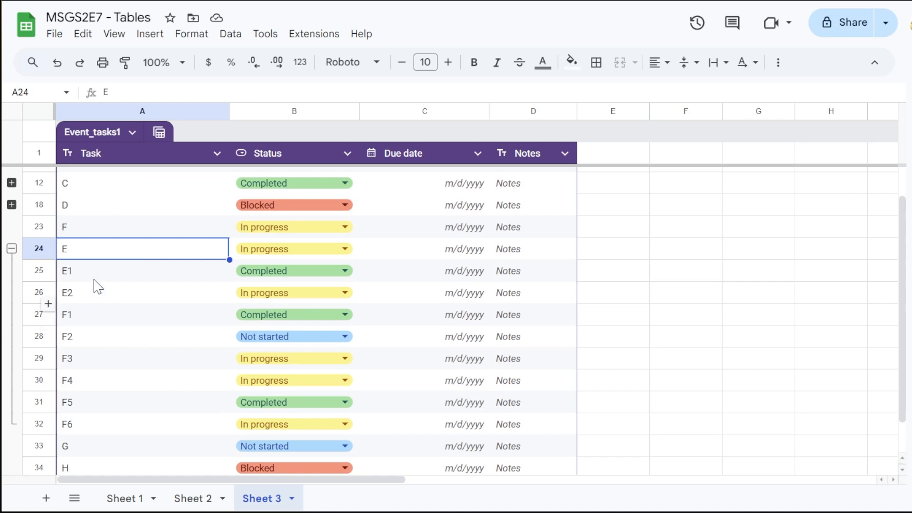
pyautogui.click(73, 232)
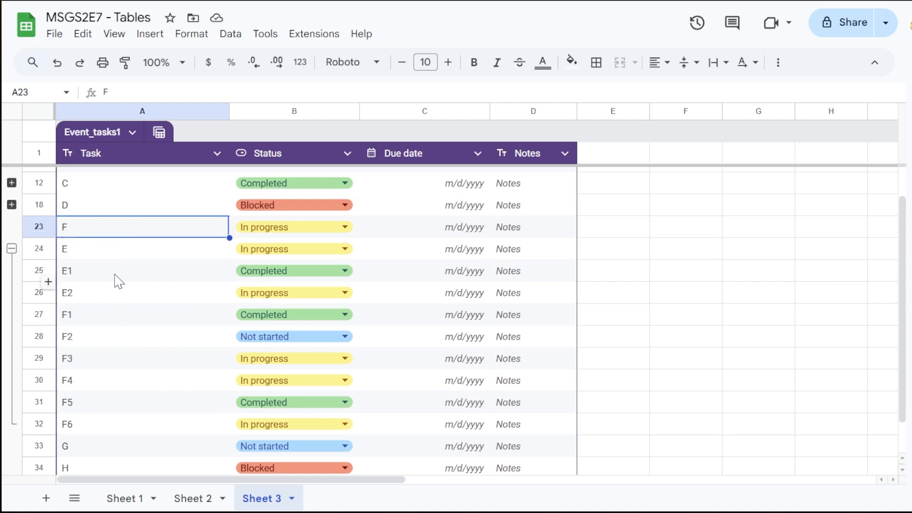
# Undo the move of task F's row above task E, and expand the row group under task F.
pyautogui.hotkey('ctrl', 'z')
pyautogui.hotkey('ctrl', 'z')
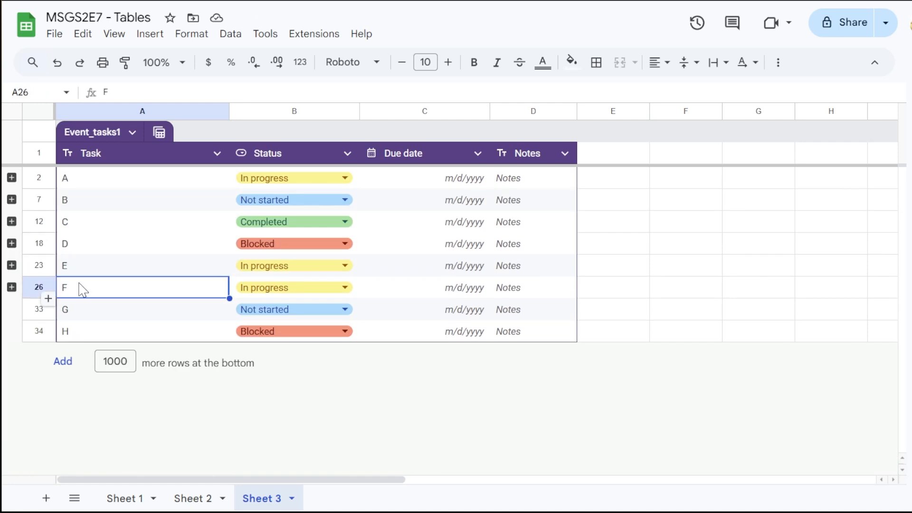
pyautogui.click(11, 287)
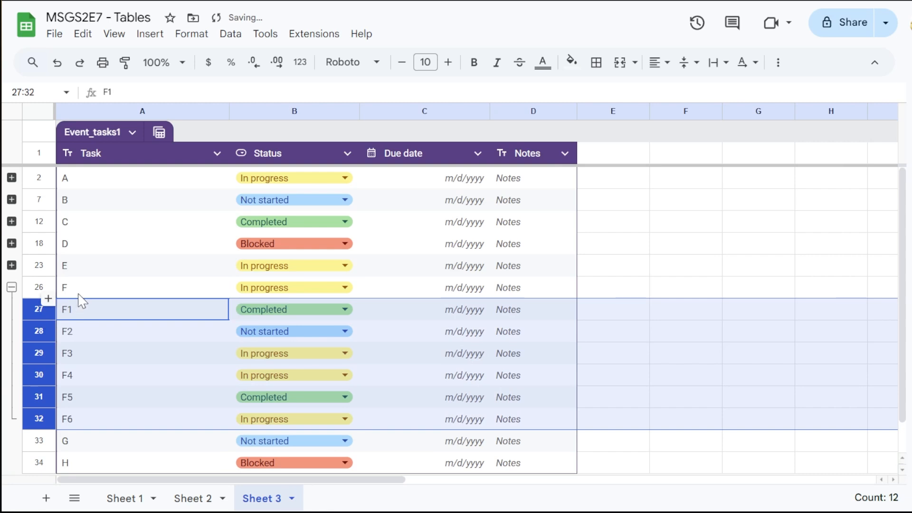
# Move the rows of task F and subtasks F1 to F6 together directly above the row of task E, and collapse task F's group.
pyautogui.scroll(-1, 81, 285)
pyautogui.moveTo(86, 261); pyautogui.dragTo(81, 386)
pyautogui.scroll(1, 62, 332)
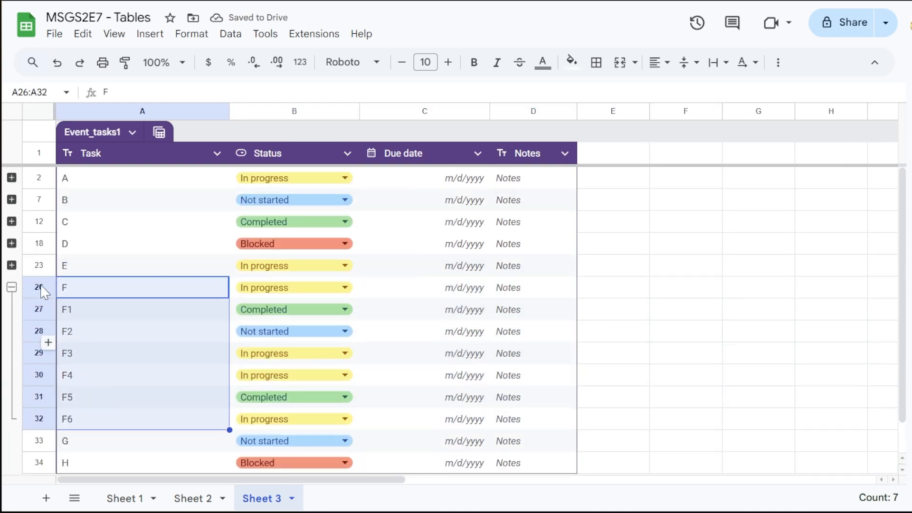
pyautogui.moveTo(40, 286); pyautogui.dragTo(28, 272)
pyautogui.moveTo(76, 290); pyautogui.dragTo(85, 429)
pyautogui.moveTo(40, 294)
pyautogui.mouseDown()
pyautogui.moveTo(29, 409)
pyautogui.moveTo(34, 289)
pyautogui.moveTo(48, 263)
pyautogui.moveTo(67, 304)
pyautogui.mouseUp()
pyautogui.scroll(-2, 99, 370)
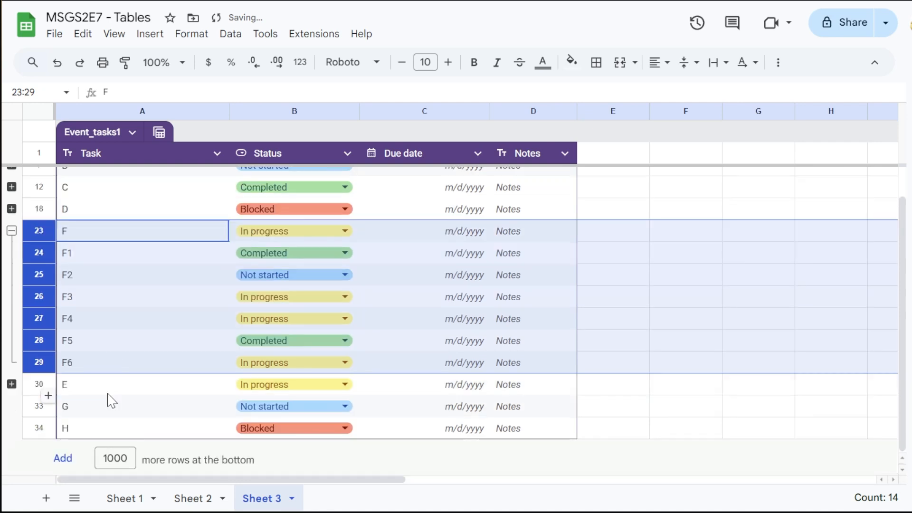
pyautogui.click(12, 231)
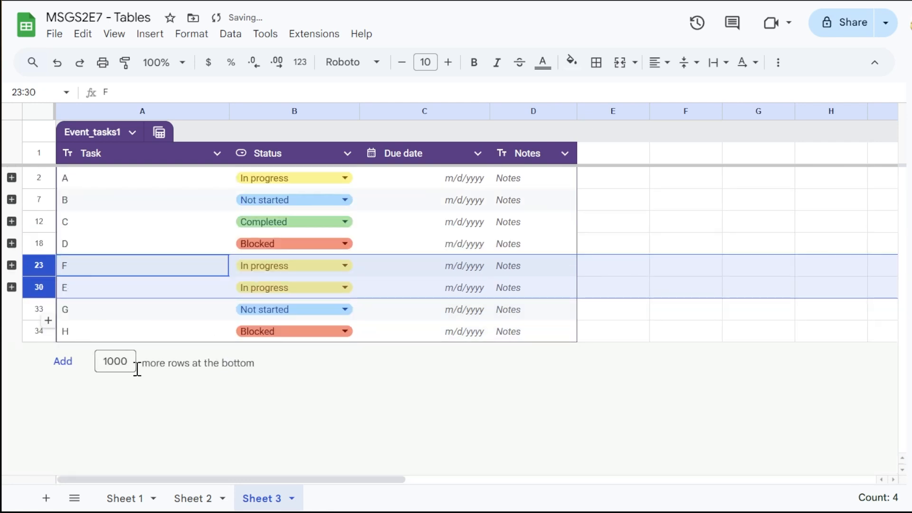